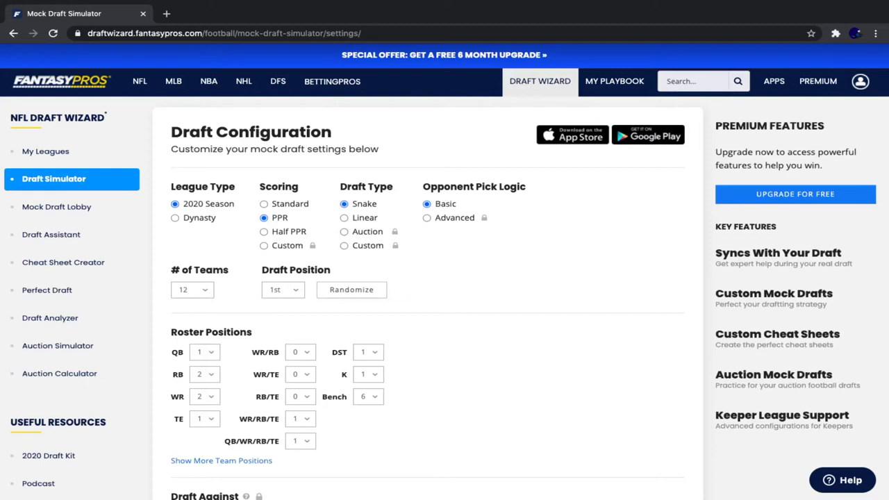
# Scroll down the Draft Configuration page below the 2020 PPR snake, 12-team settings
pyautogui.scroll(-1, 444, 278)
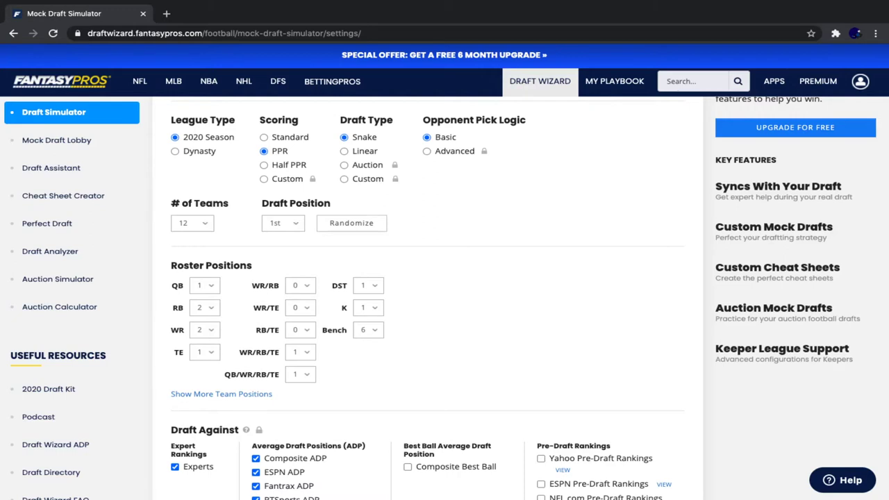
# Start the 12-team PPR superflex mock draft from the bottom of the settings page
pyautogui.scroll(-3, 444, 298)
pyautogui.scroll(-2, 444, 299)
pyautogui.click(237, 410)
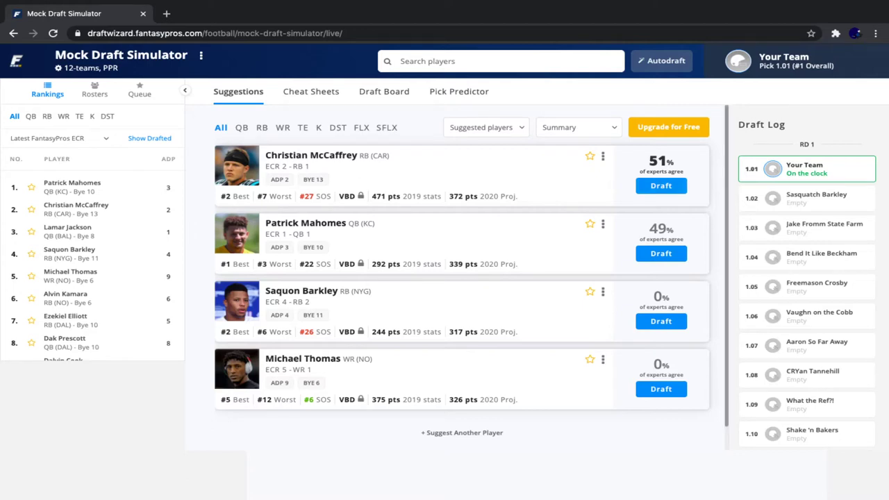
# Load one more suggestion and draft Christian McCaffrey at pick 1.01
pyautogui.click(461, 433)
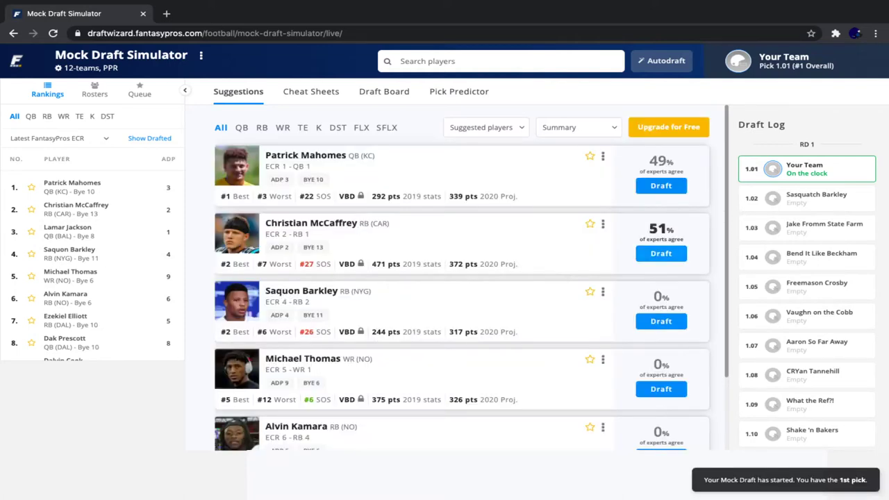
pyautogui.click(661, 253)
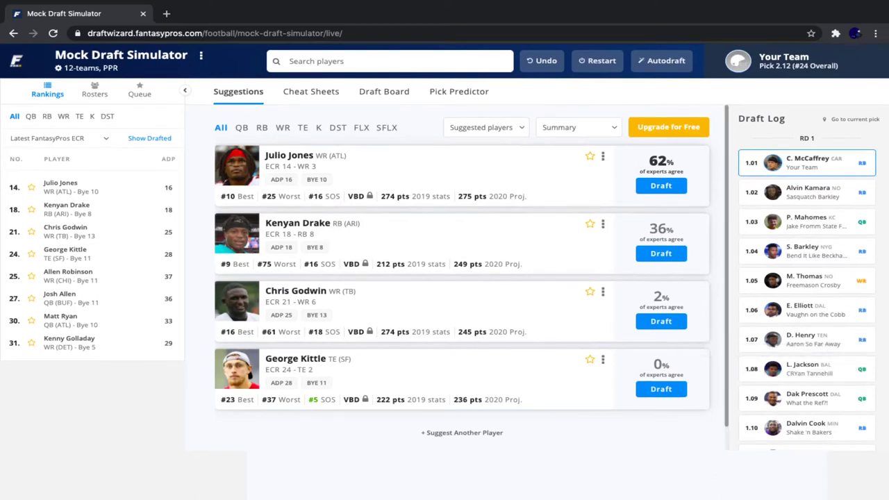
# Compare RB, WR and TE suggestions, ending on quarterbacks for pick 2.12
pyautogui.scroll(-6, 807, 298)
pyautogui.scroll(-3, 807, 299)
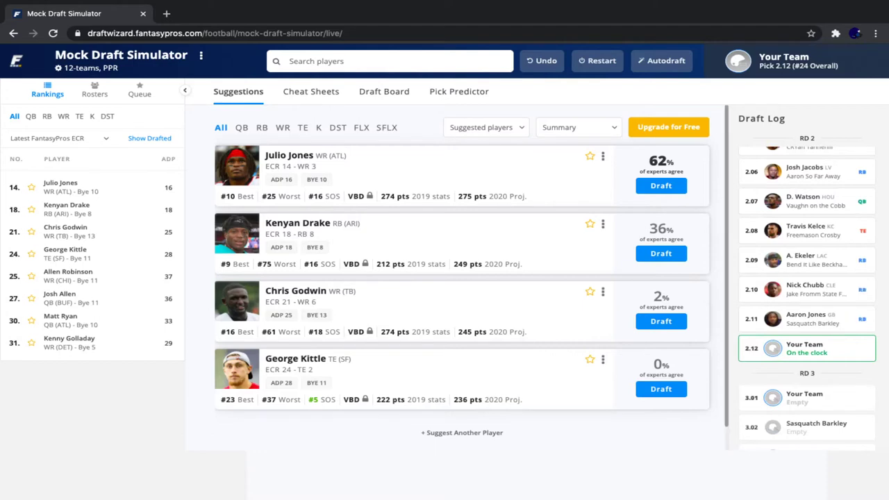
pyautogui.click(262, 127)
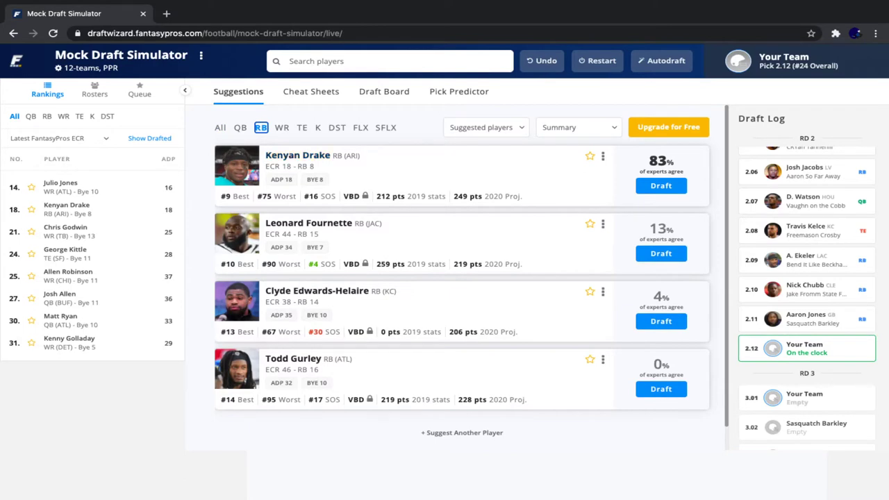
pyautogui.click(281, 127)
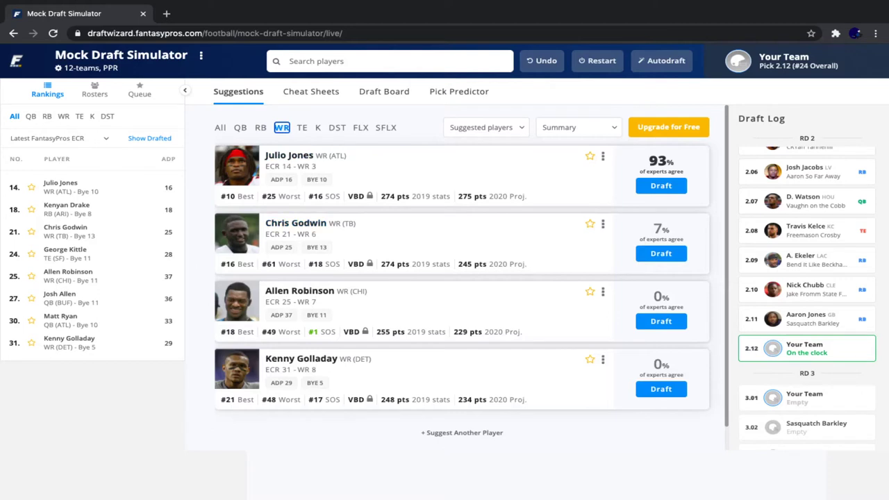
pyautogui.click(302, 128)
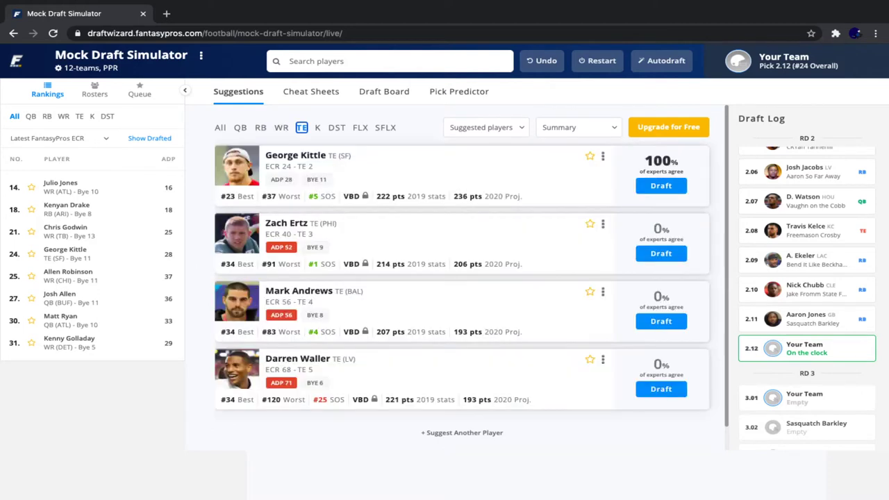
pyautogui.click(261, 127)
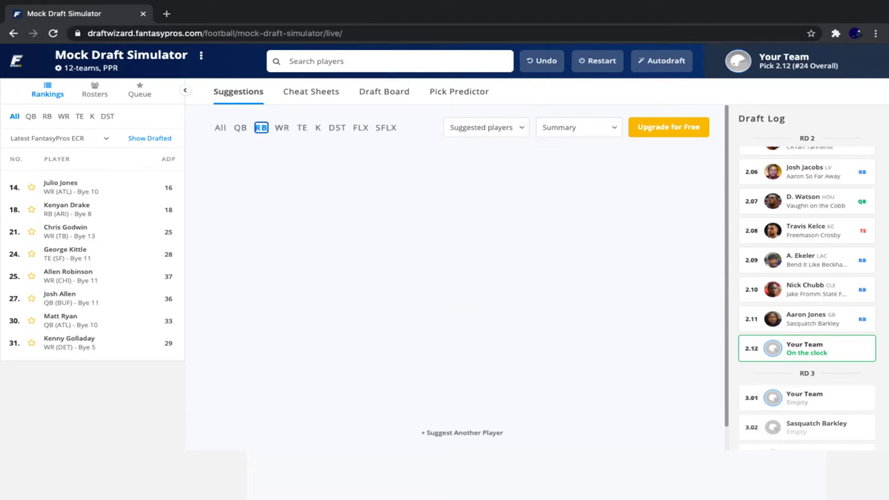
pyautogui.click(240, 127)
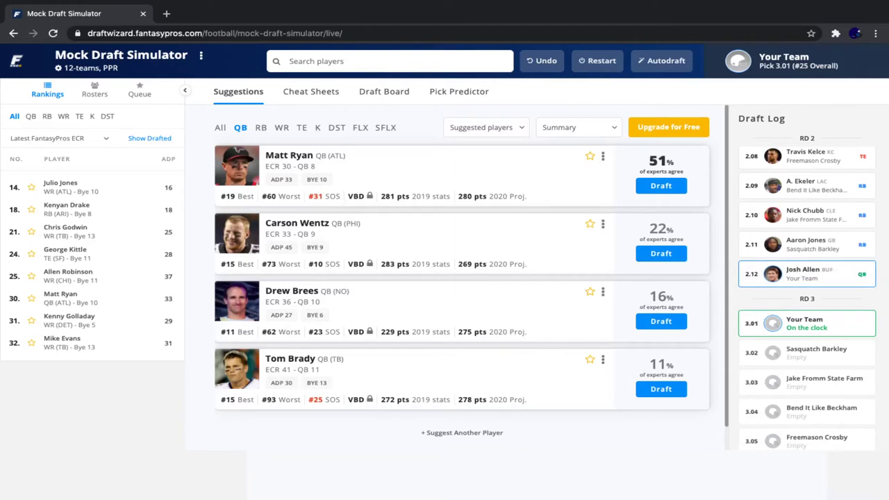
# Narrow suggestions and rankings to running backs and draft Kenyan Drake at 3.01
pyautogui.click(260, 127)
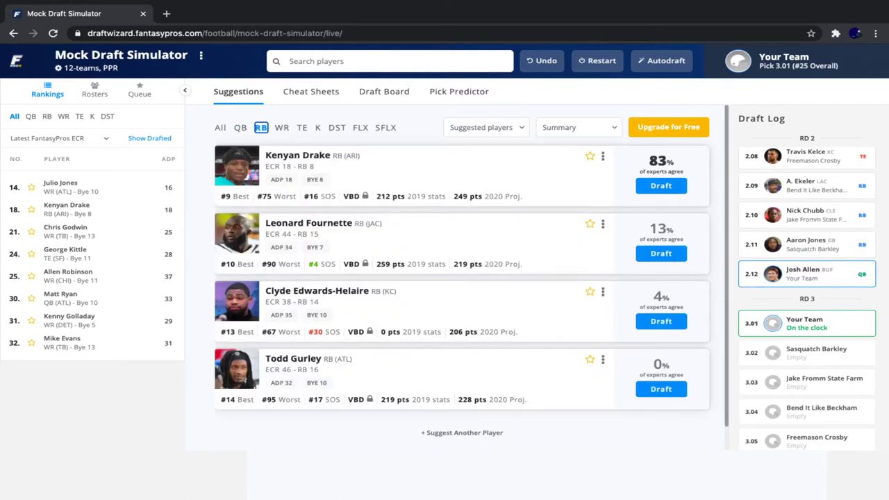
pyautogui.click(281, 127)
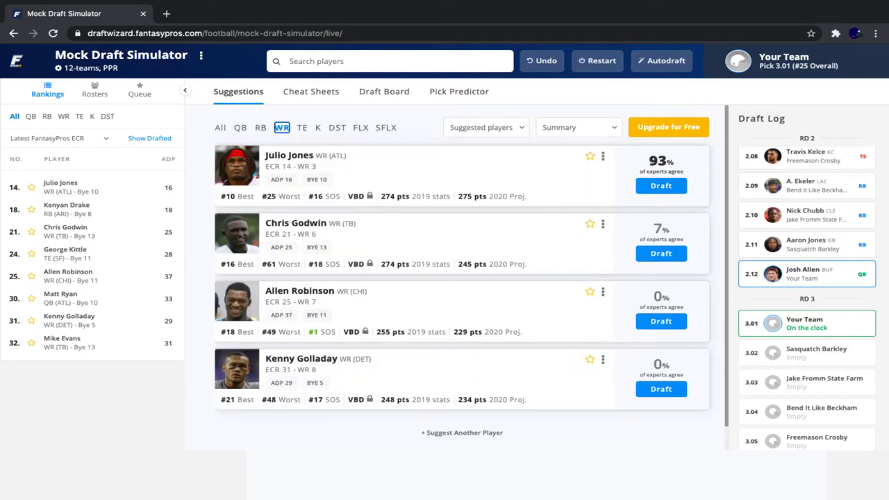
pyautogui.click(260, 127)
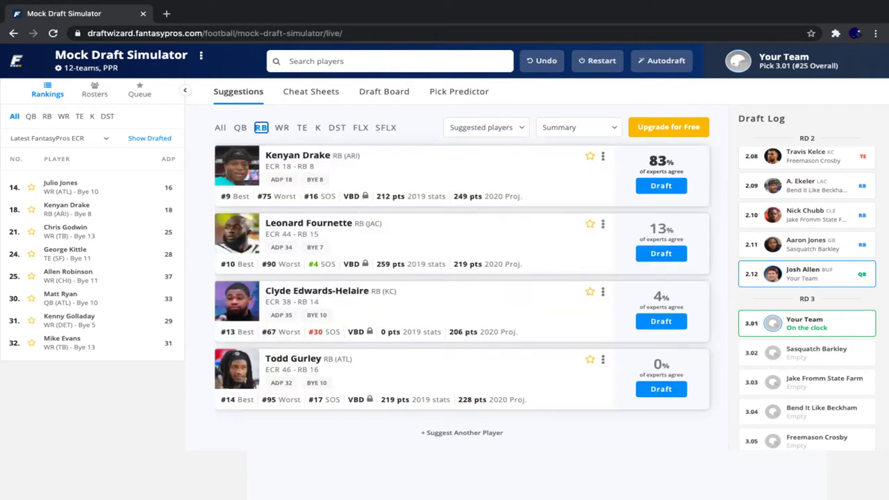
pyautogui.click(47, 116)
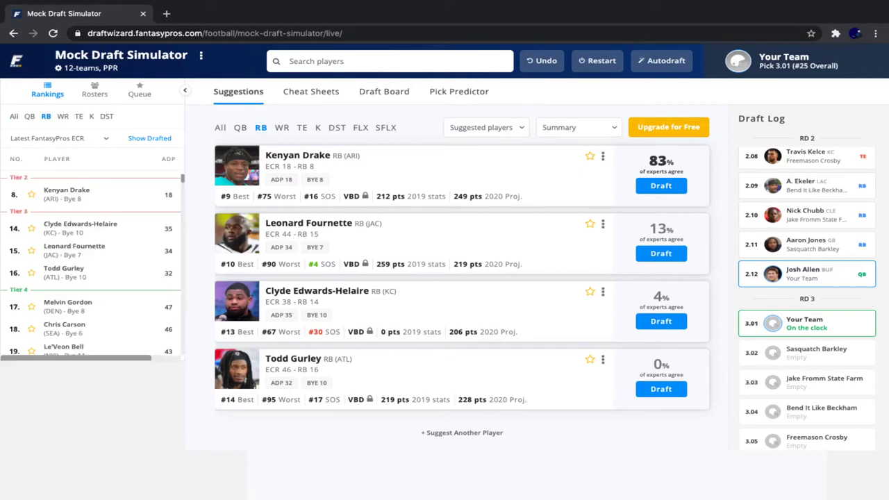
pyautogui.scroll(-3, 95, 264)
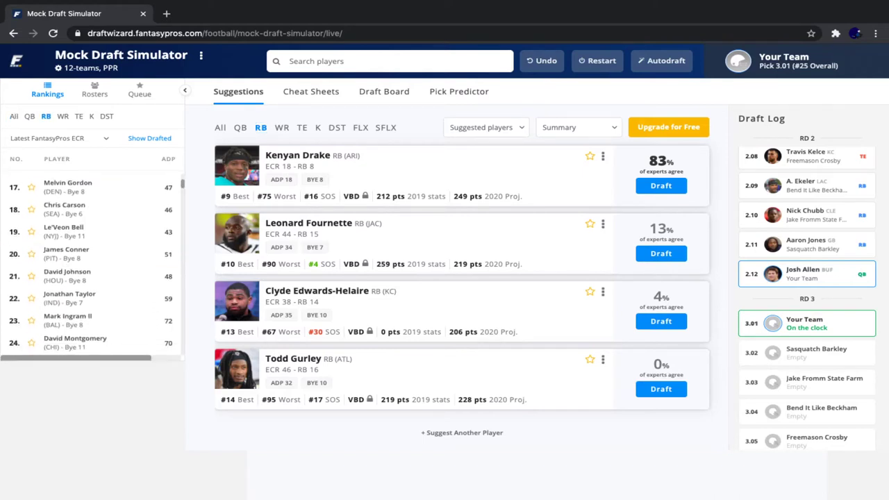
pyautogui.scroll(3, 95, 264)
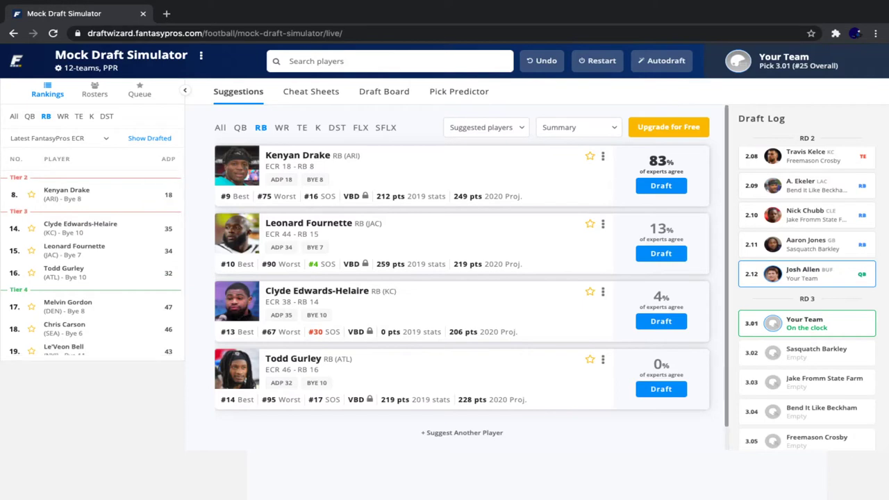
pyautogui.click(661, 185)
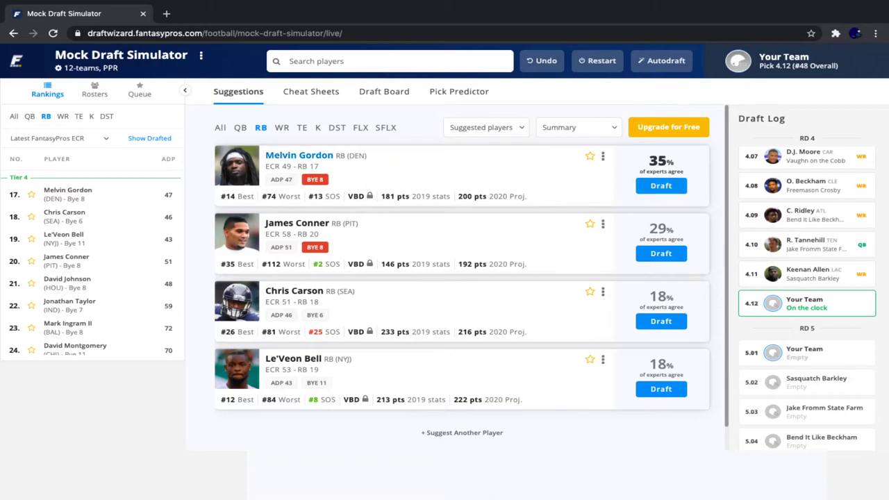
# Review quarterback suggestions, then switch suggestions back to running backs
pyautogui.scroll(5, 807, 298)
pyautogui.scroll(3, 806, 299)
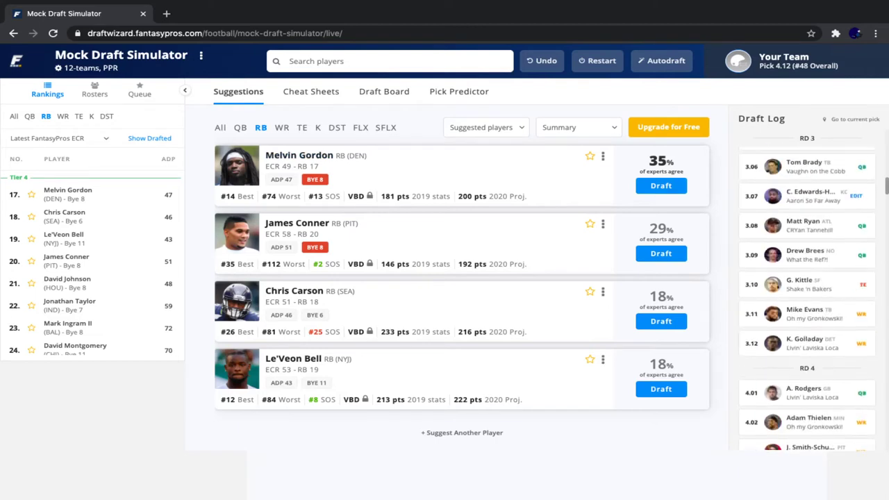
pyautogui.scroll(2, 807, 298)
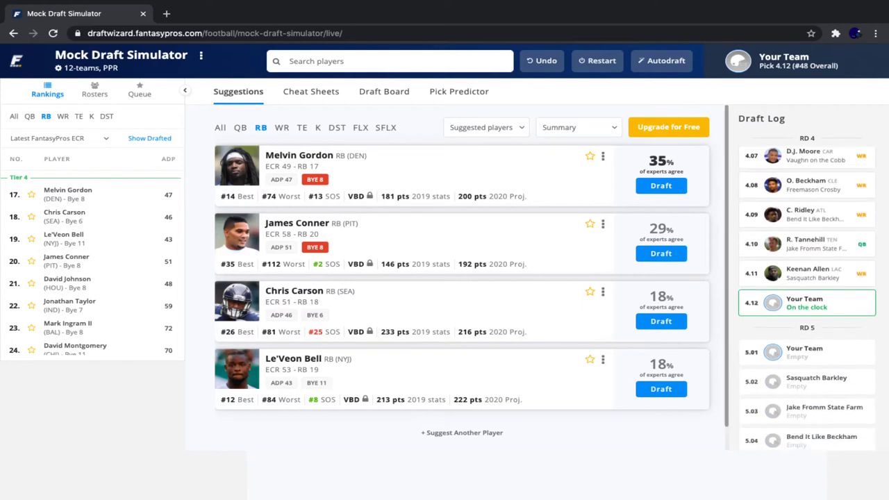
pyautogui.click(240, 127)
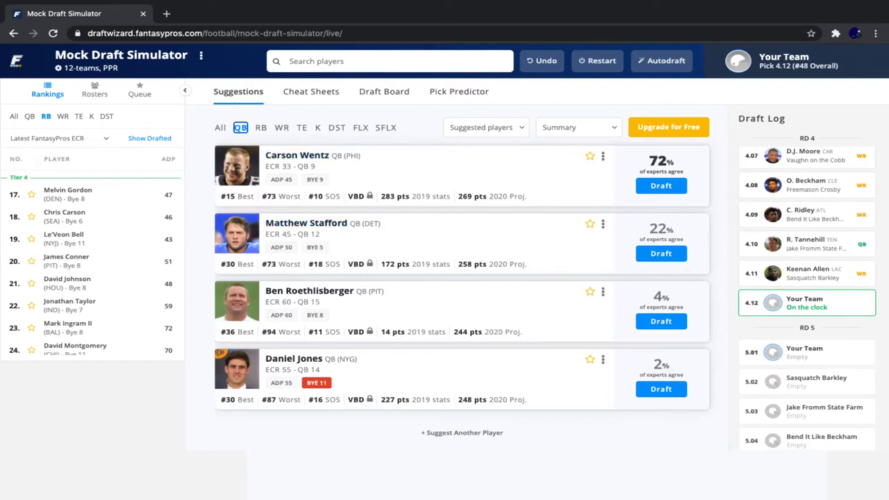
pyautogui.scroll(-1, 96, 267)
pyautogui.scroll(-2, 97, 267)
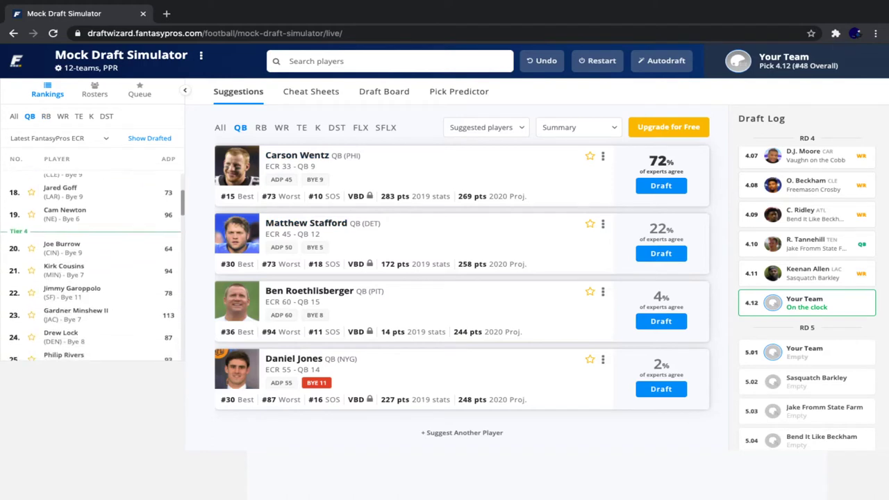
pyautogui.scroll(-1, 97, 267)
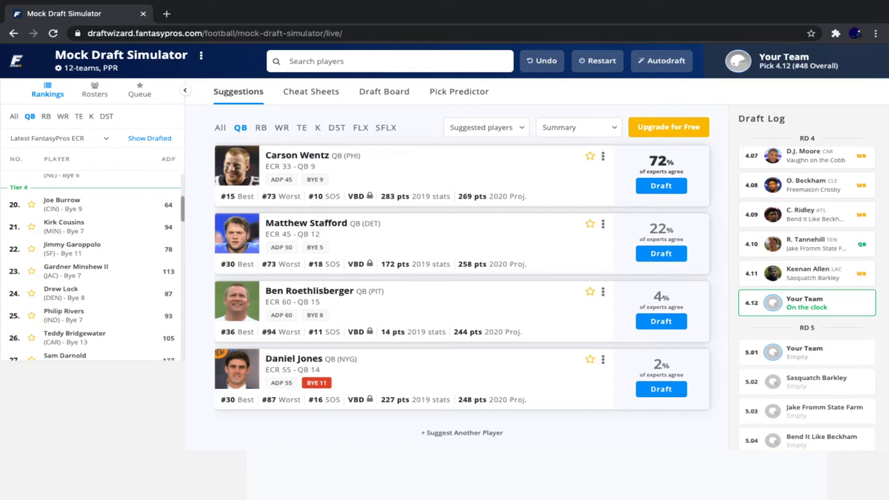
pyautogui.moveTo(91, 249)
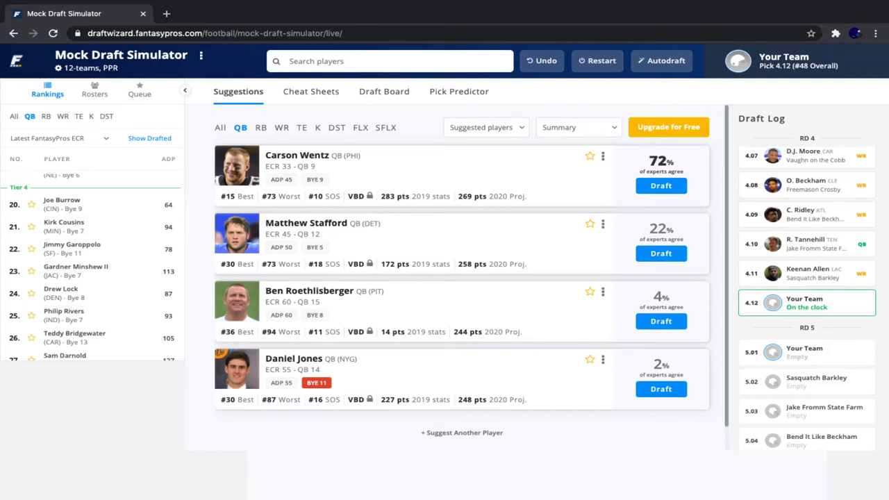
pyautogui.click(260, 127)
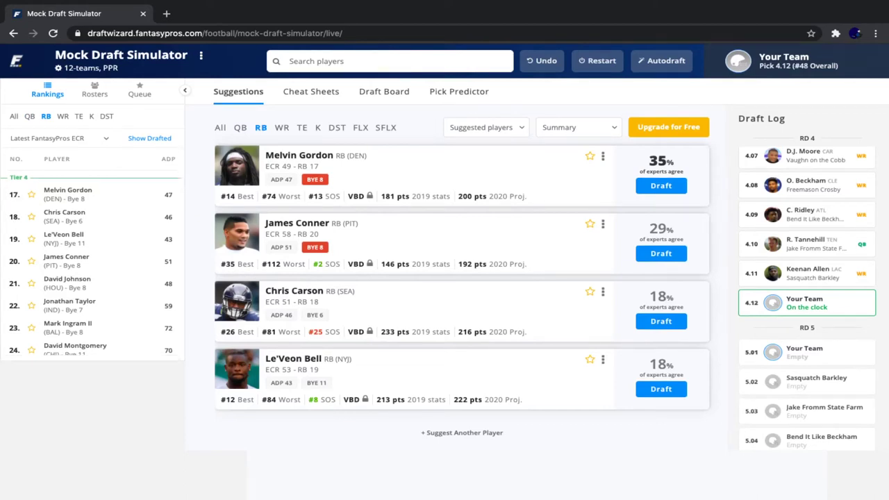
# Compare WR and TE rankings, then draft running back Chris Carson at pick 4.12
pyautogui.scroll(-1, 462, 271)
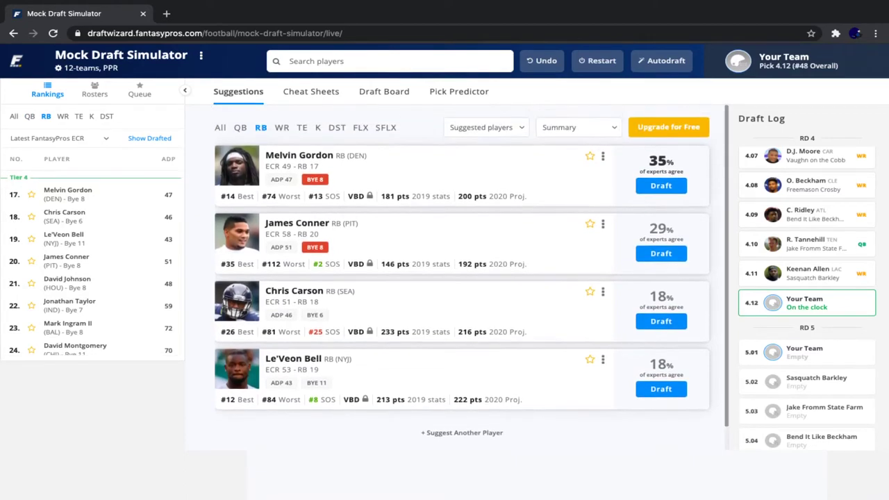
pyautogui.moveTo(105, 238)
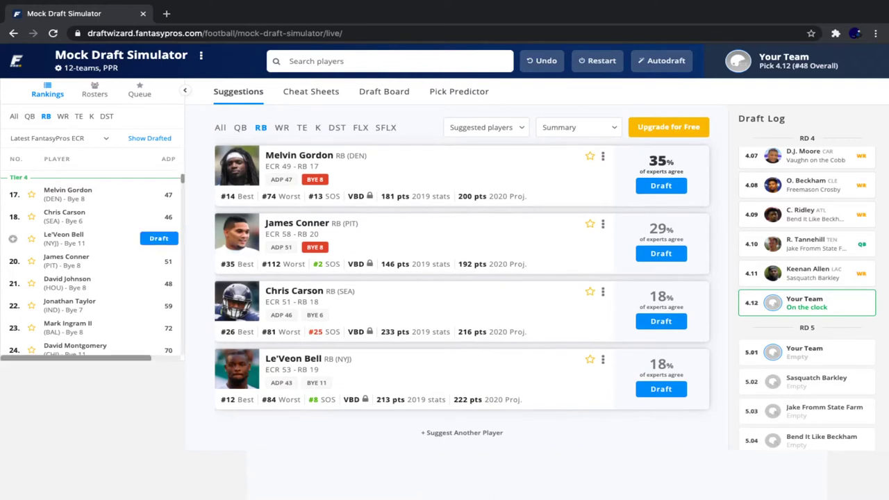
pyautogui.moveTo(104, 215)
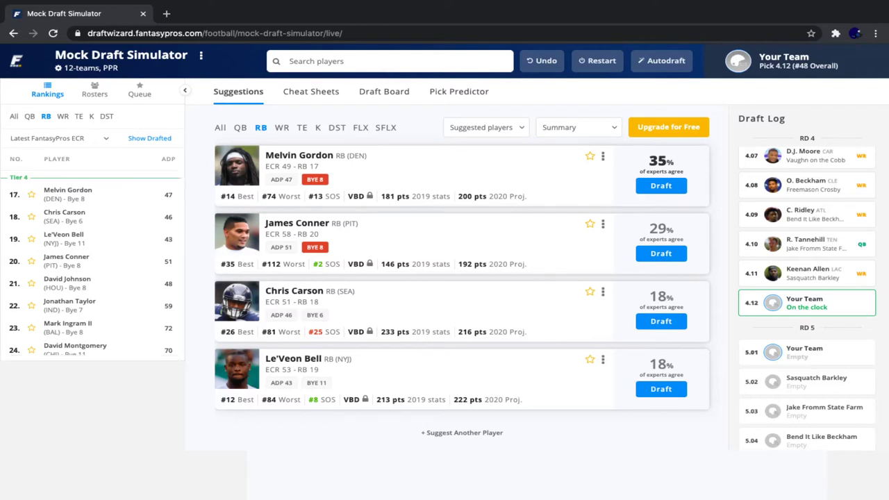
pyautogui.click(62, 116)
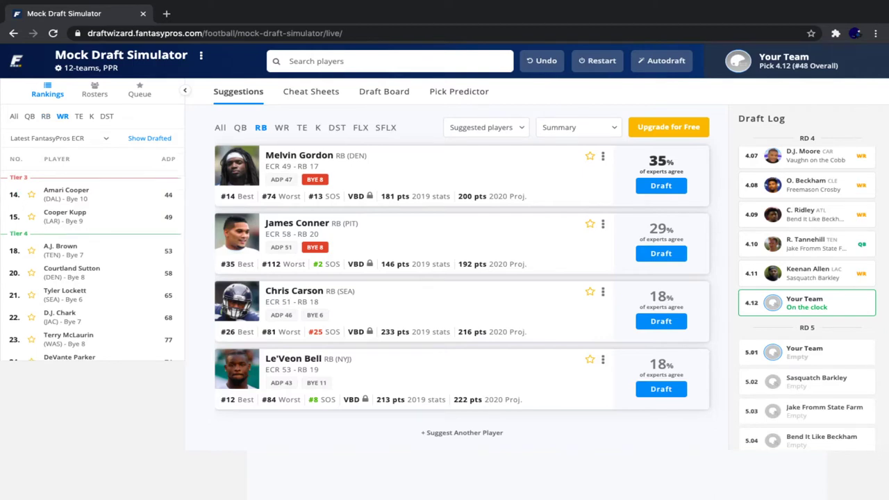
pyautogui.click(79, 116)
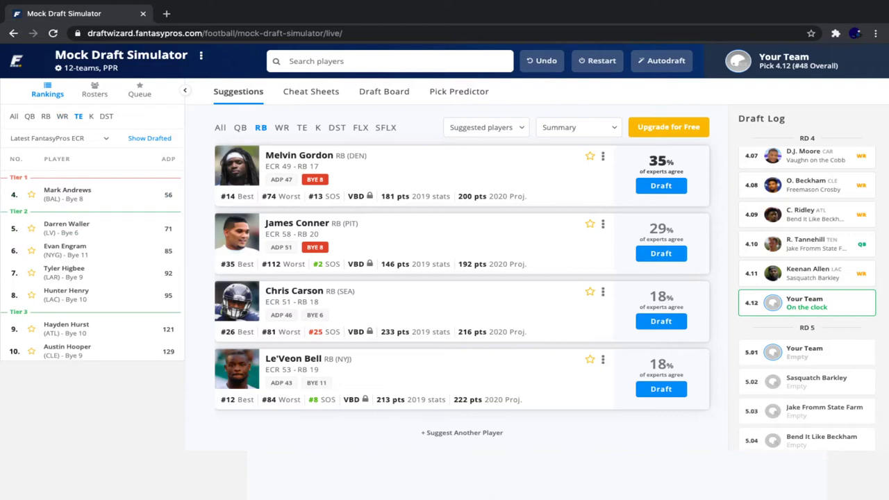
pyautogui.click(62, 116)
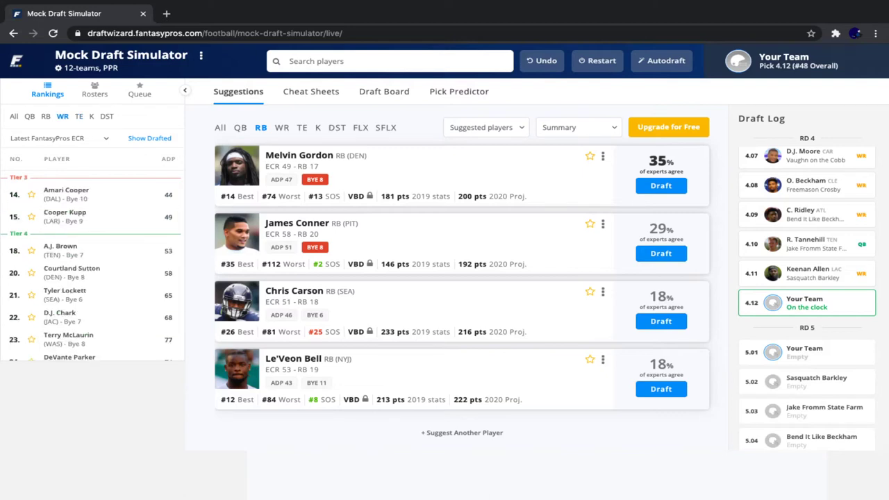
pyautogui.click(46, 116)
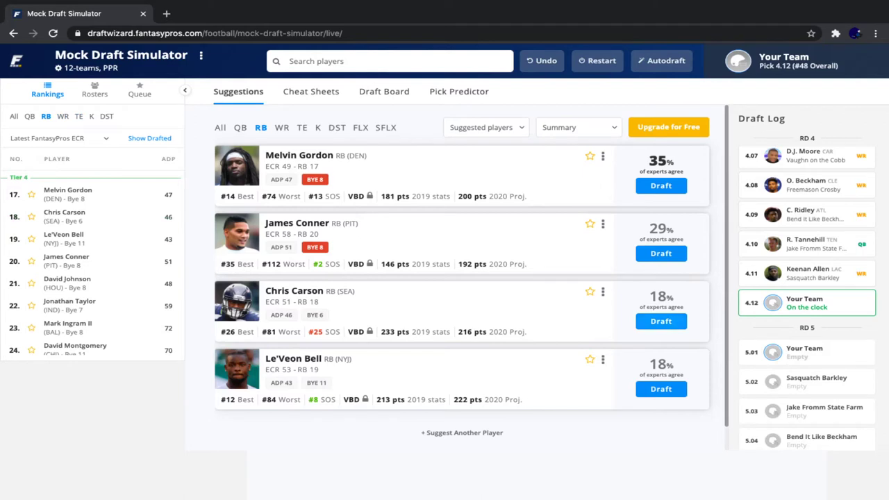
pyautogui.click(660, 320)
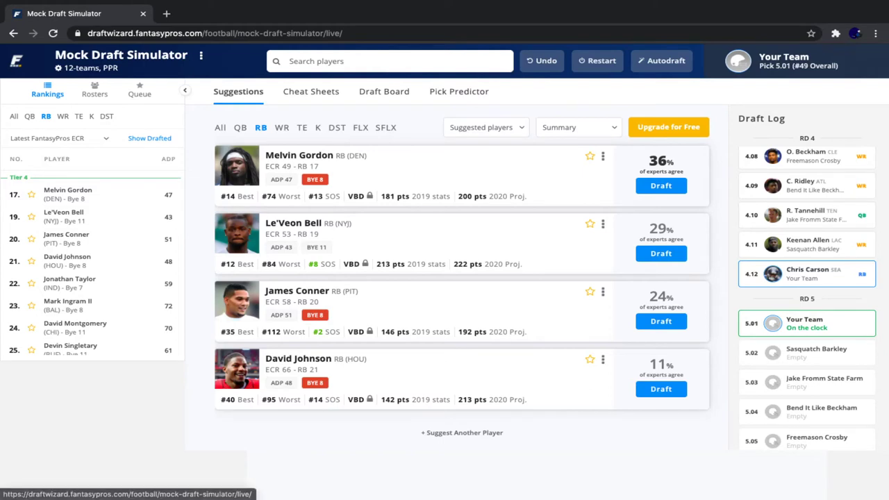
# Filter rankings to wide receivers and draft Cooper Kupp at pick 5.01
pyautogui.click(63, 116)
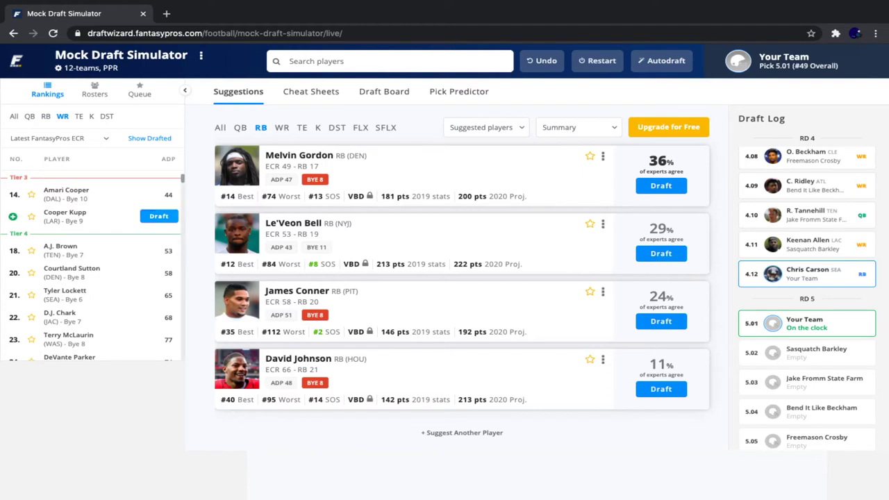
pyautogui.click(158, 216)
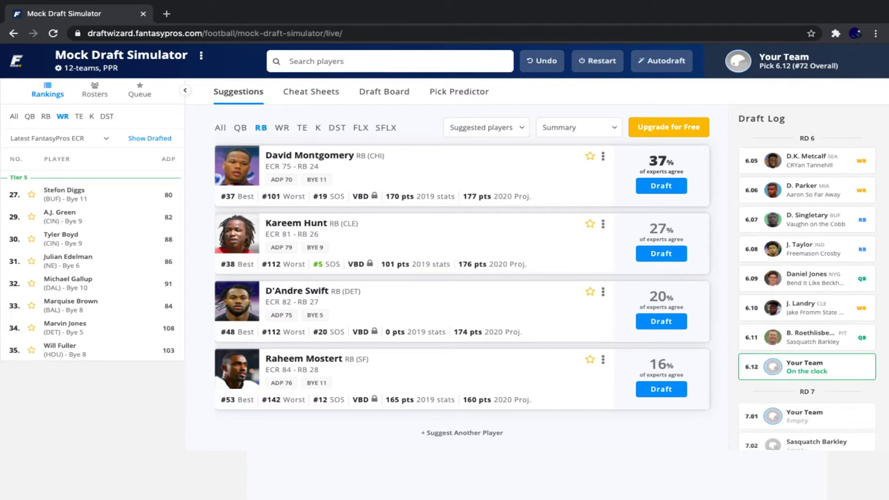
# Check your team's roster, then cycle the rankings through QB and WR to running backs
pyautogui.click(95, 91)
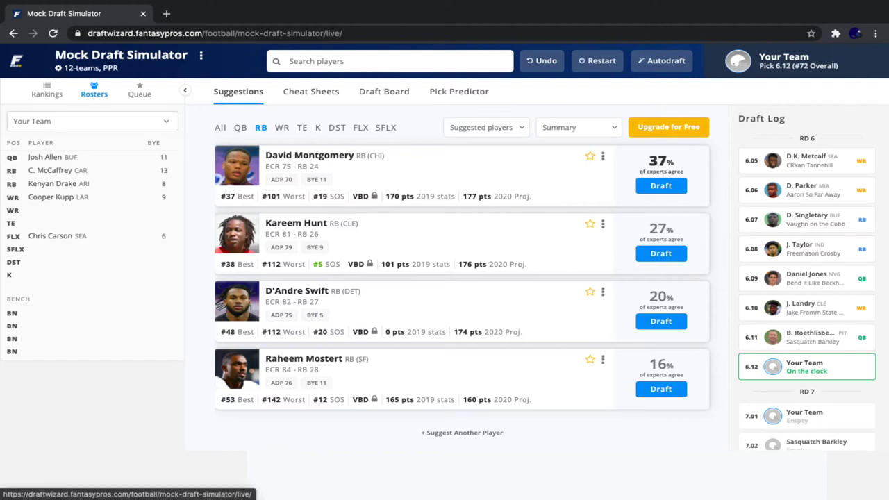
pyautogui.click(46, 90)
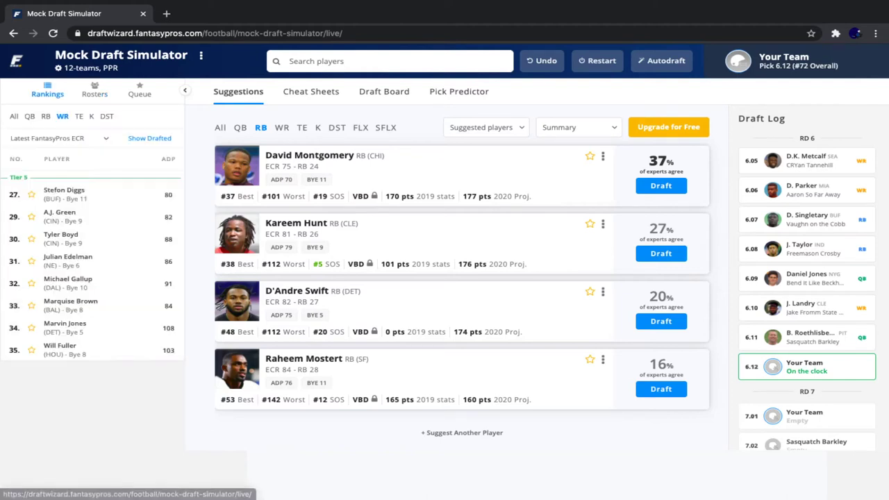
pyautogui.click(29, 116)
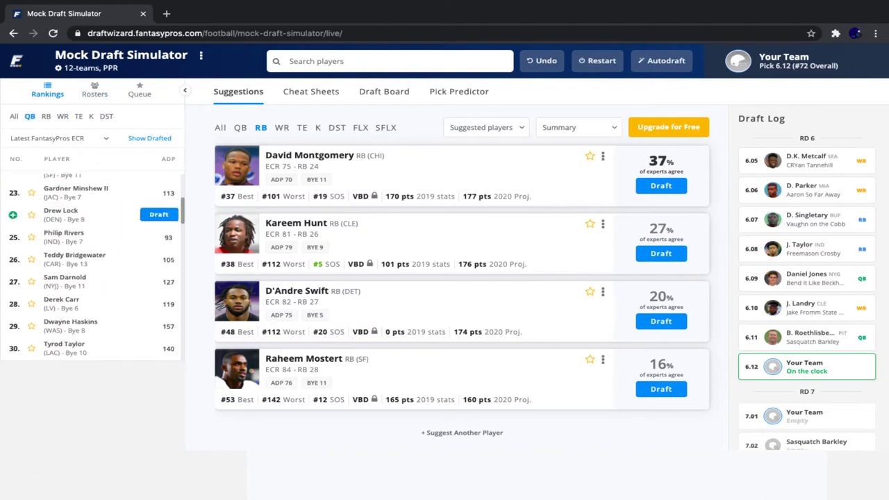
pyautogui.scroll(4, 104, 215)
pyautogui.moveTo(90, 194)
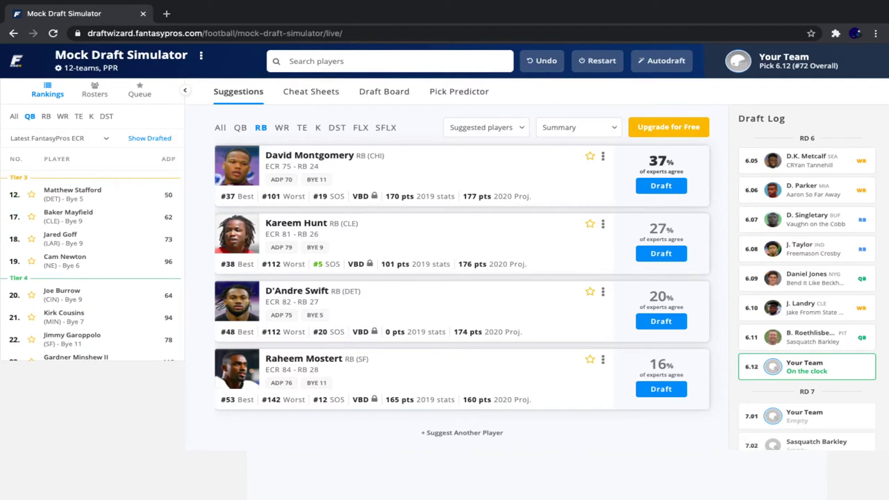
pyautogui.click(63, 116)
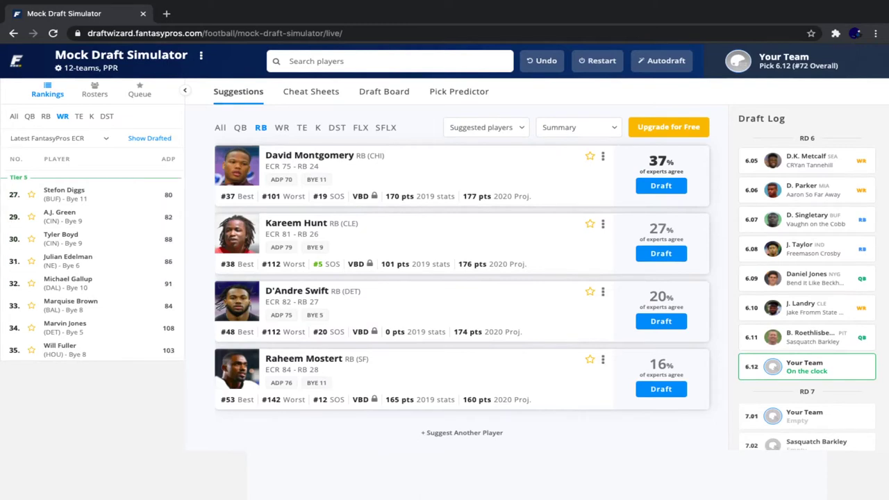
pyautogui.click(46, 116)
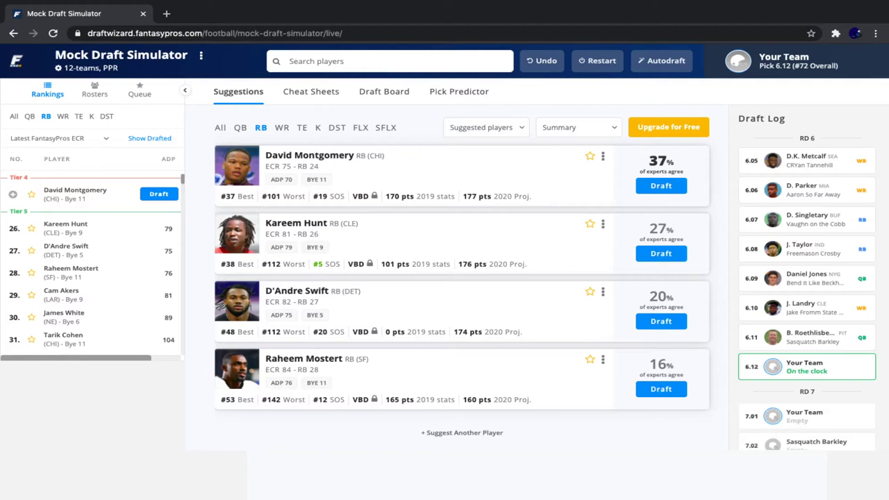
# Draft David Montgomery from the running back rankings at pick 6.12
pyautogui.click(159, 194)
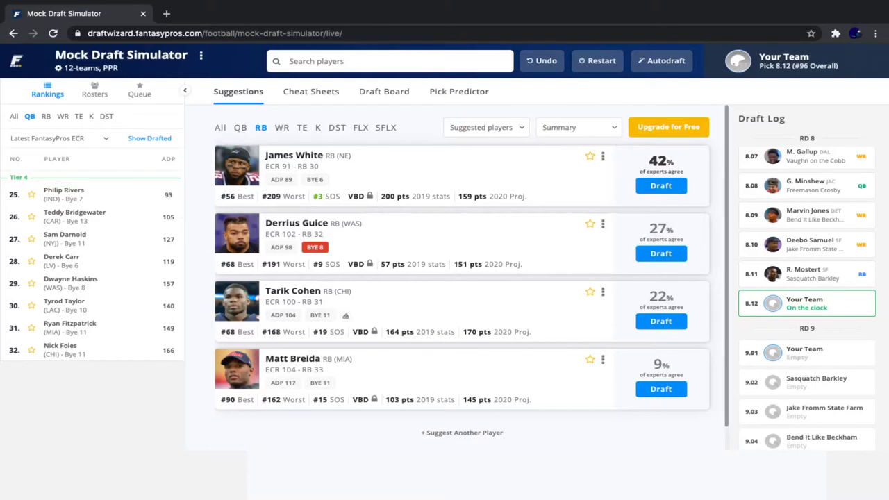
# Scroll back through earlier Draft Log picks and filter rankings to wide receivers
pyautogui.scroll(2, 806, 306)
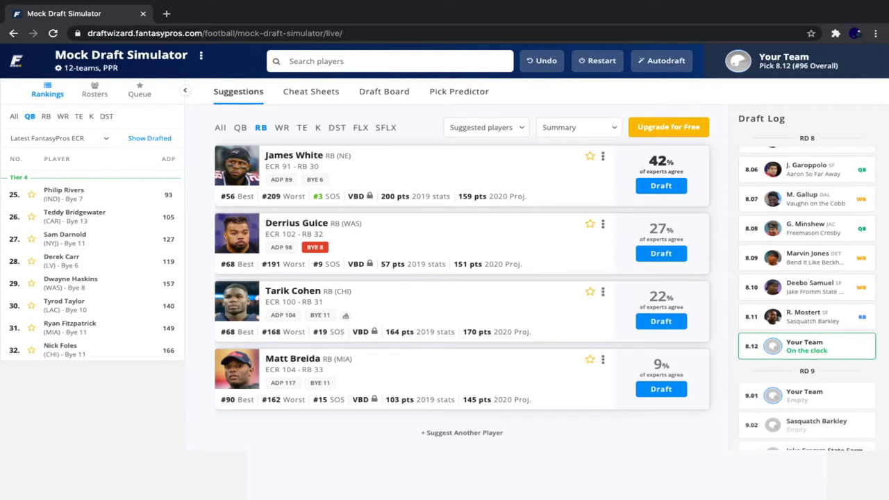
pyautogui.click(62, 116)
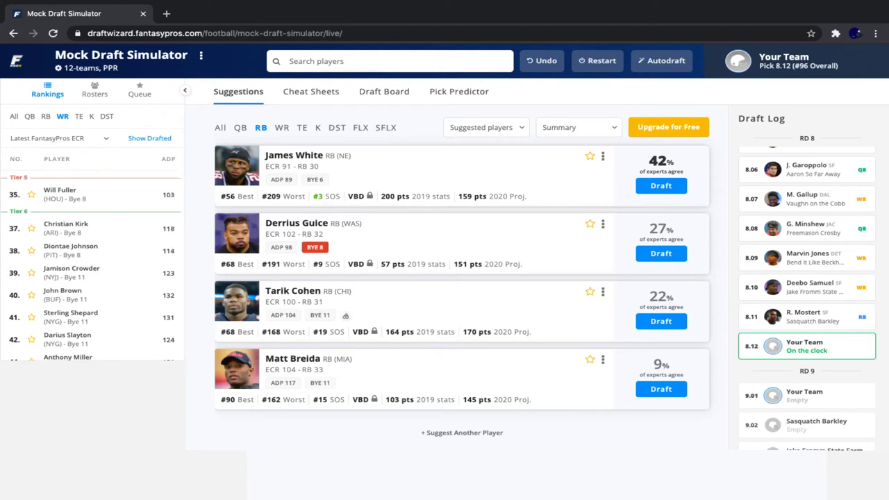
# Check Your Team's roster, then browse the running back and wide receiver rankings
pyautogui.click(95, 90)
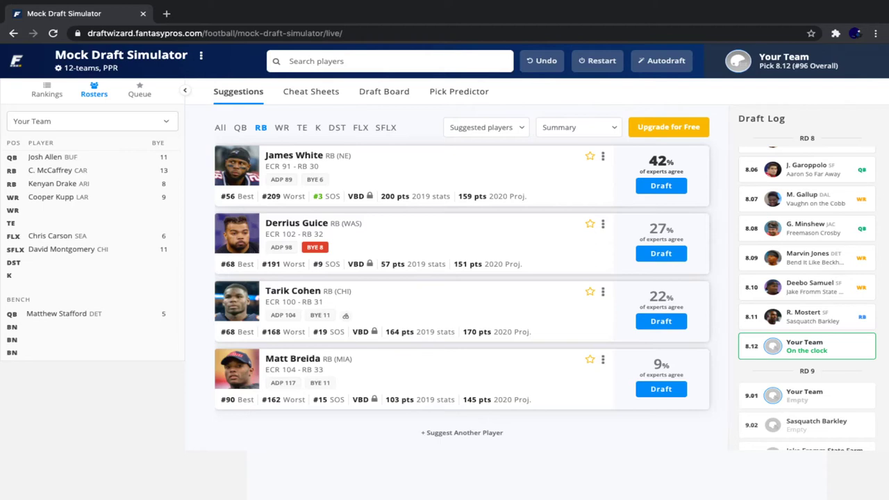
pyautogui.click(47, 90)
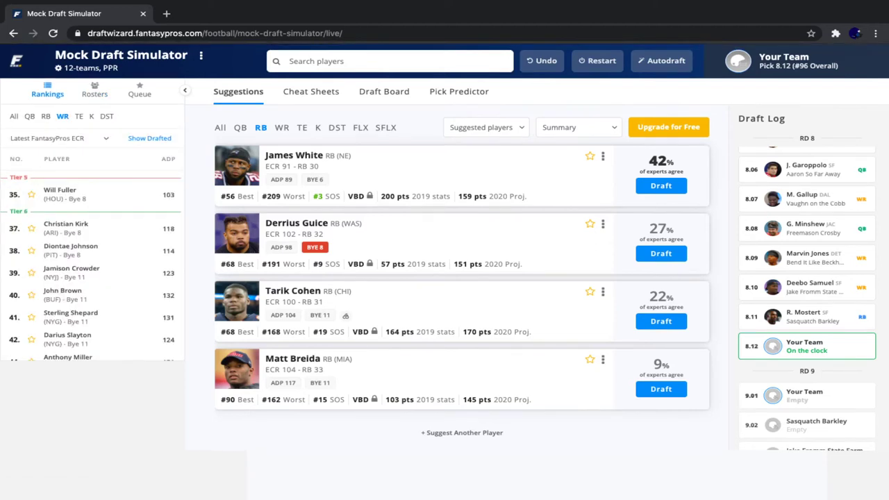
pyautogui.click(45, 116)
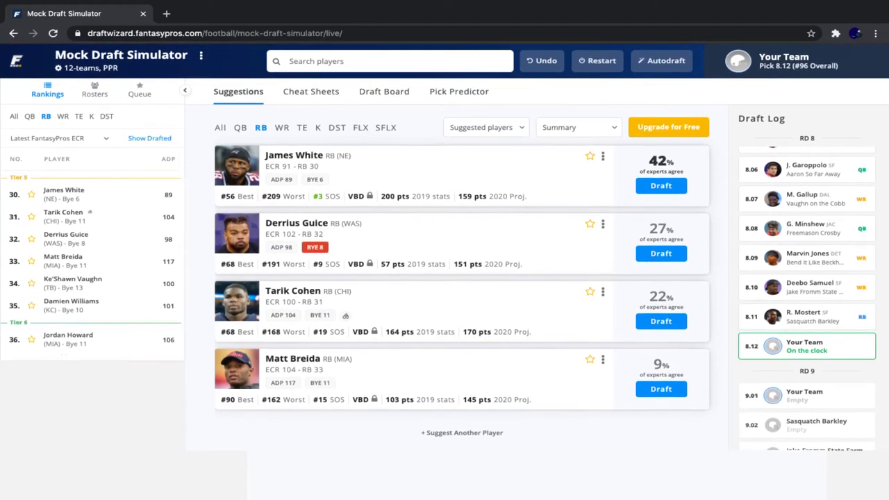
pyautogui.click(63, 116)
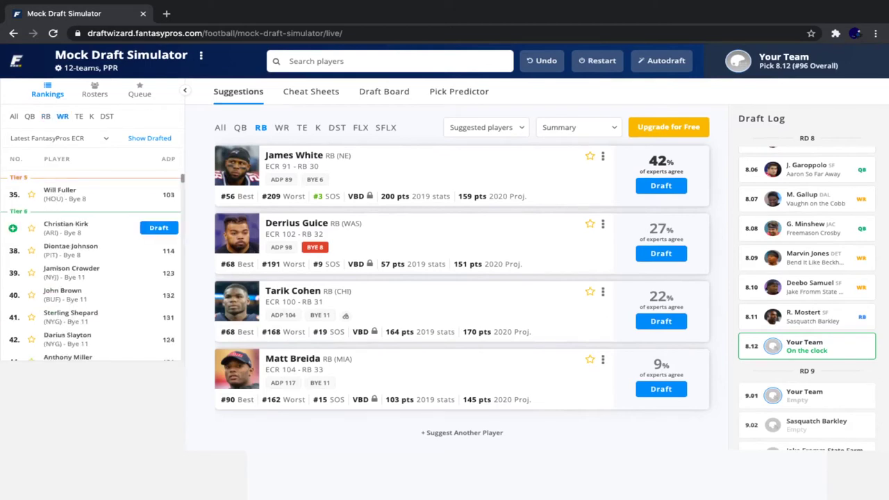
pyautogui.scroll(-2, 95, 268)
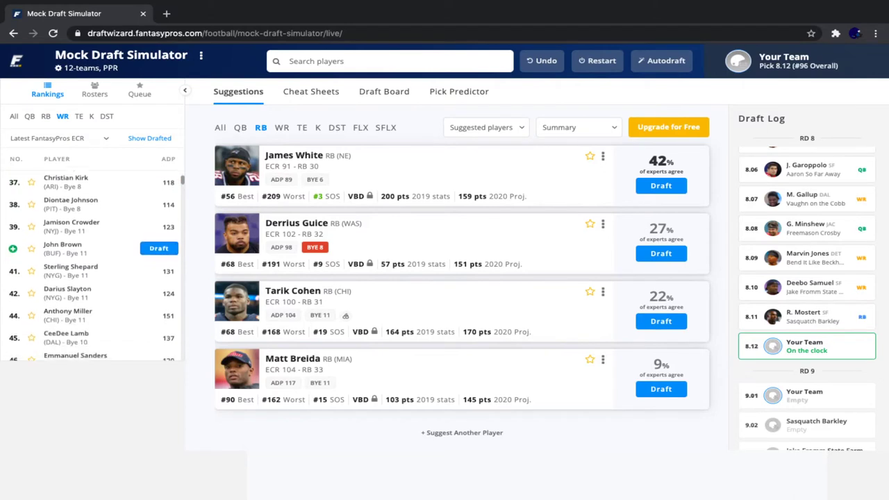
pyautogui.scroll(-3, 95, 268)
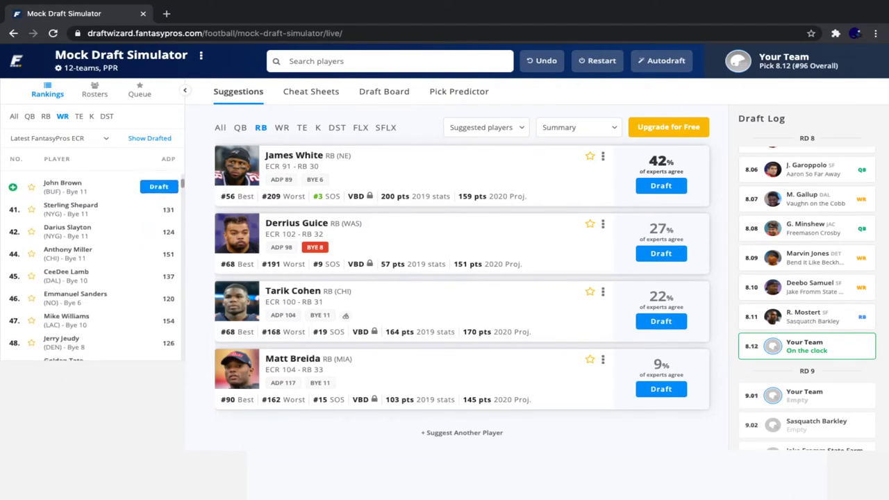
pyautogui.scroll(4, 95, 268)
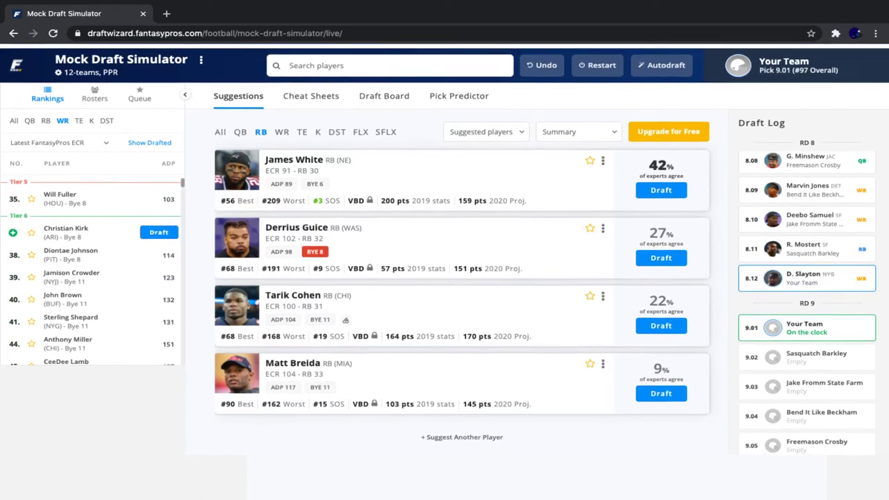
# Filter rankings to tight ends, then draft Derrius Guice (RB, WAS) at pick 9.01
pyautogui.click(78, 116)
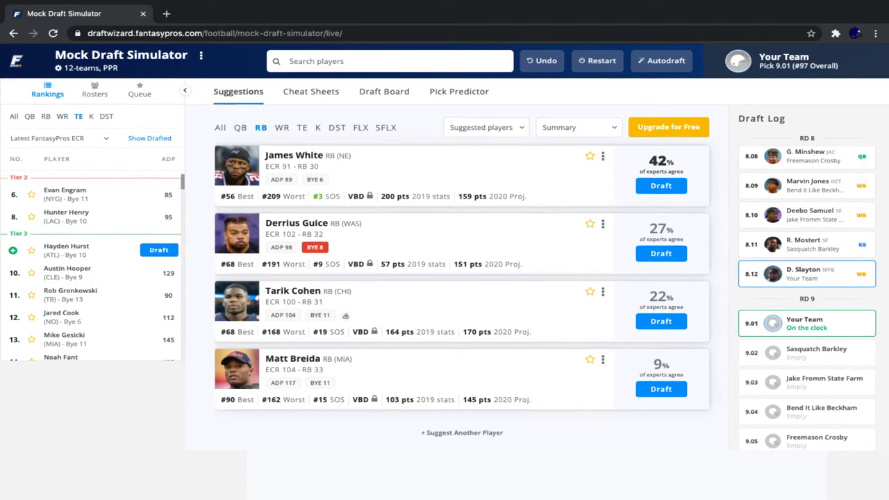
pyautogui.click(660, 253)
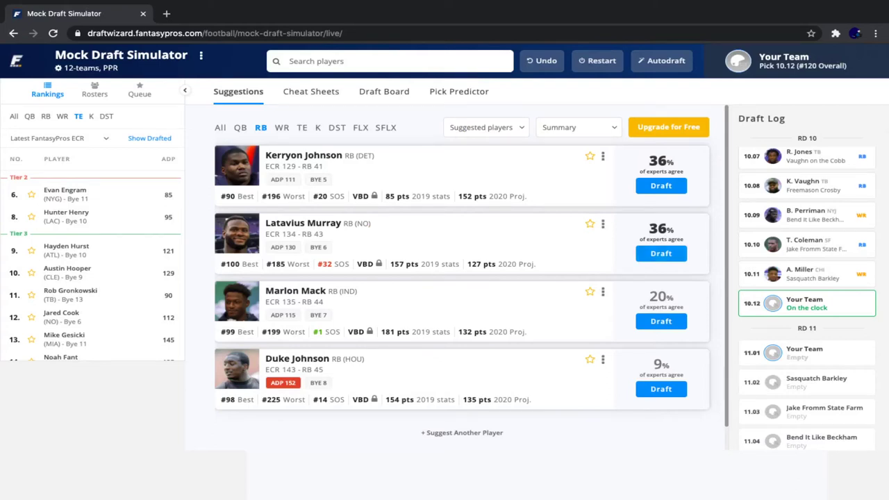
pyautogui.scroll(4, 807, 298)
pyautogui.scroll(5, 806, 299)
pyautogui.scroll(3, 807, 298)
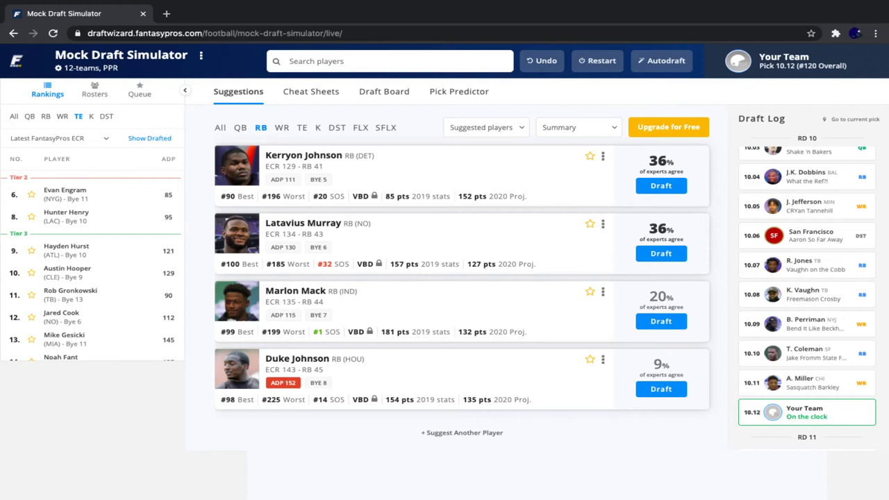
# Compare WR, RB and QB rankings, then draft Jamison Crowder (WR, NYJ) at pick 10.12
pyautogui.click(62, 116)
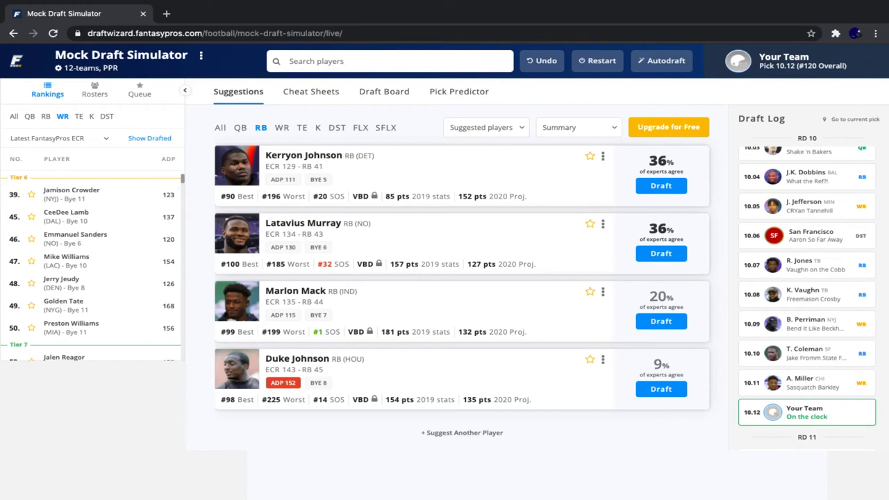
pyautogui.click(46, 116)
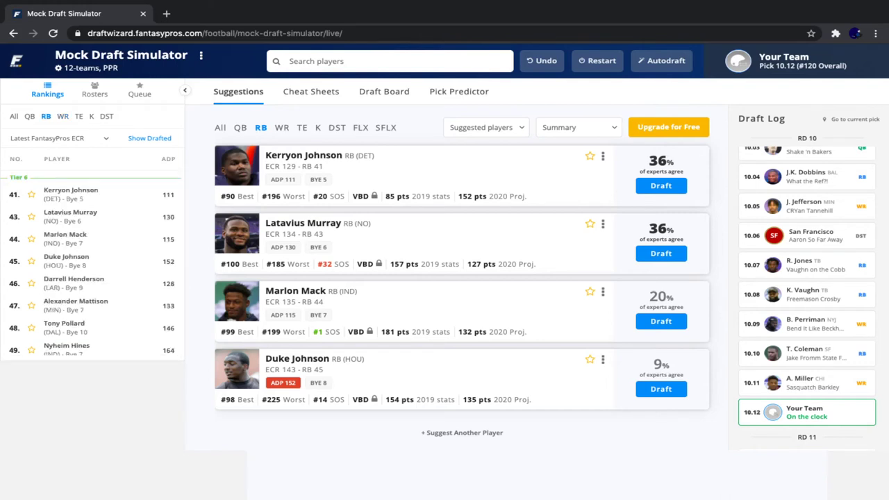
pyautogui.click(29, 116)
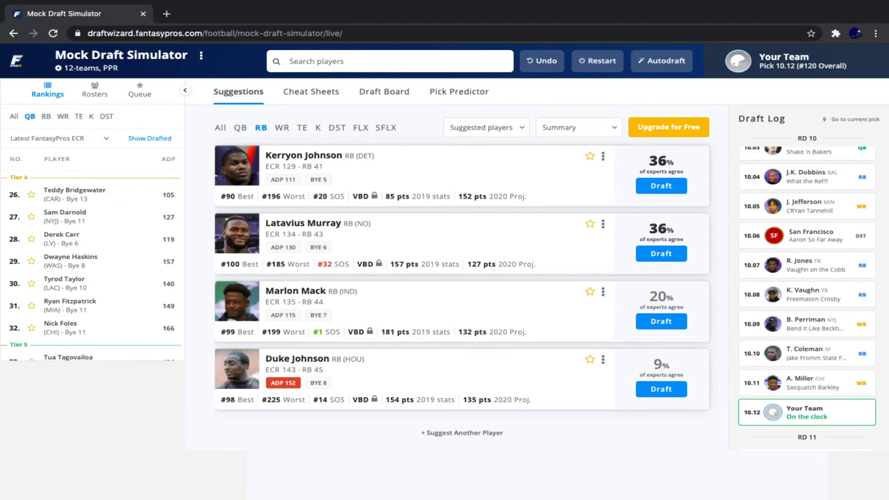
pyautogui.click(63, 116)
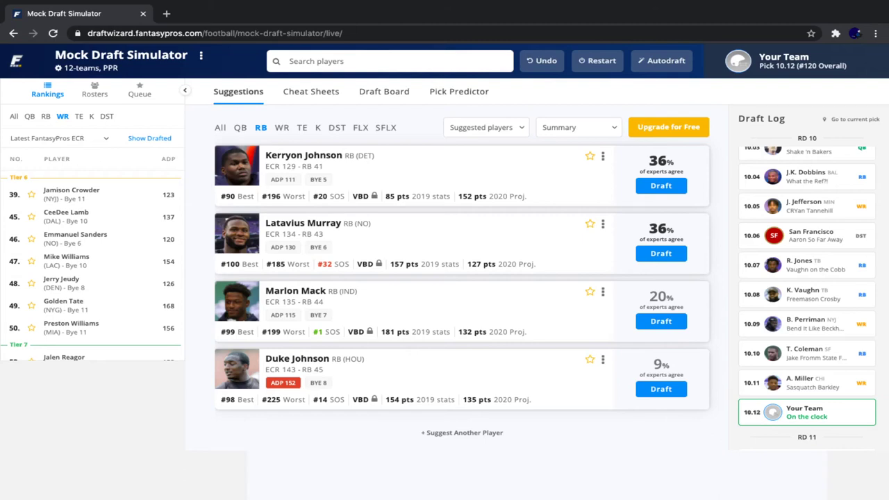
pyautogui.click(158, 193)
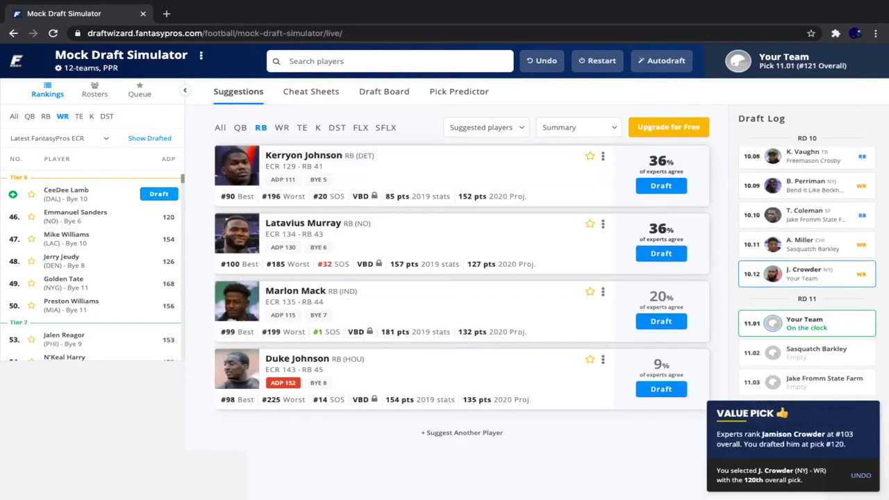
# Draft CeeDee Lamb (WR, DAL) from the wide receiver rankings at pick 11.01
pyautogui.click(158, 194)
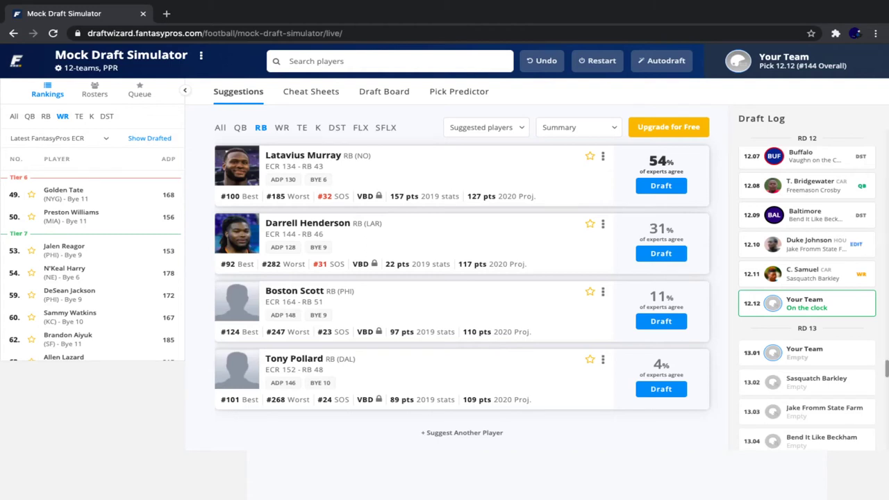
pyautogui.scroll(5, 807, 298)
pyautogui.scroll(4, 807, 299)
pyautogui.scroll(3, 807, 299)
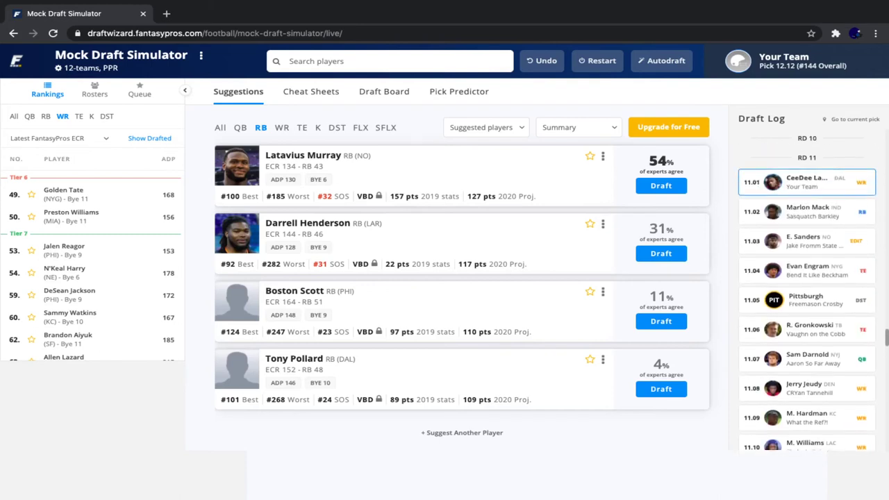
pyautogui.scroll(1, 807, 299)
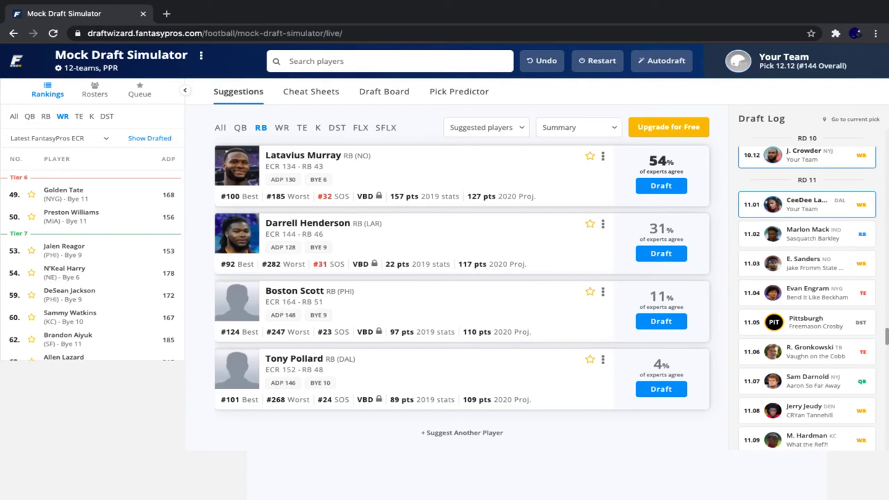
pyautogui.scroll(-2, 807, 299)
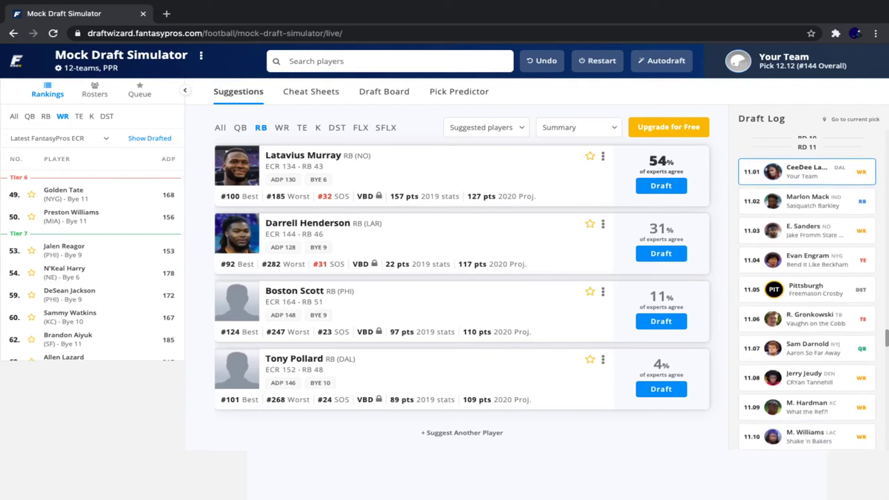
pyautogui.scroll(-1, 807, 299)
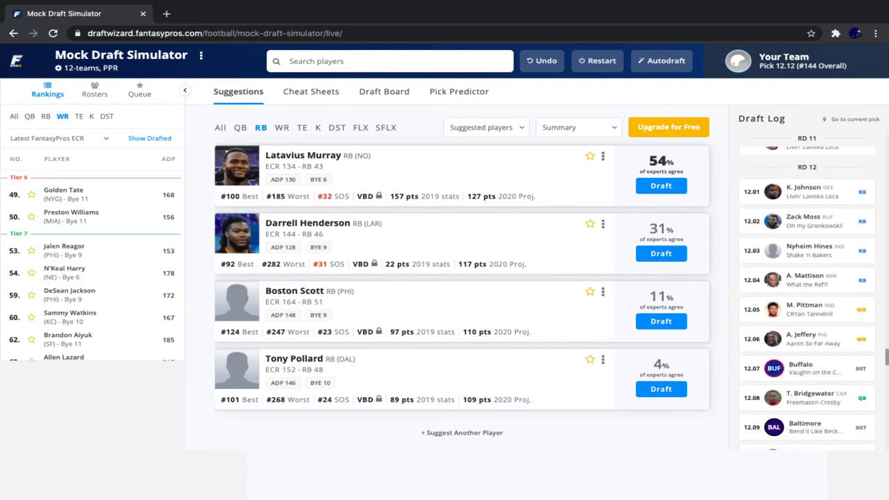
pyautogui.scroll(-1, 462, 274)
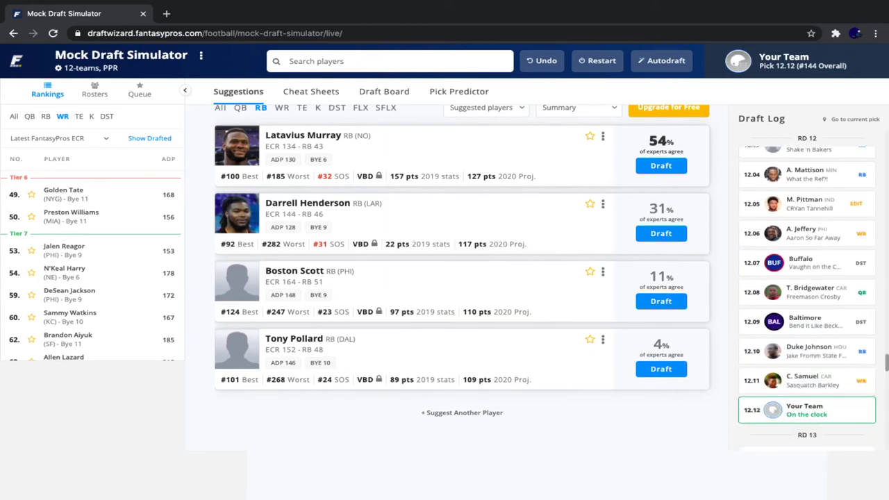
pyautogui.scroll(1, 462, 274)
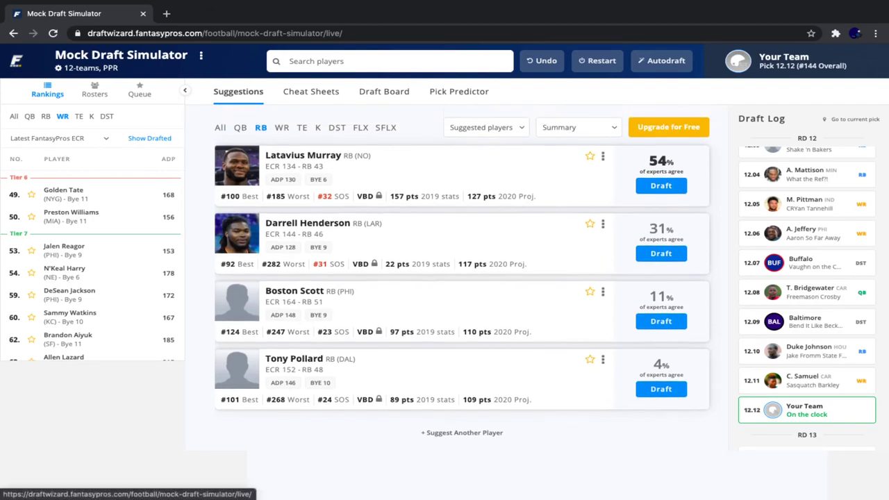
# Check Your Team's roster, then limit suggestions and rankings to tight ends, led by Hayden Hurst
pyautogui.click(94, 89)
pyautogui.scroll(-1, 90, 243)
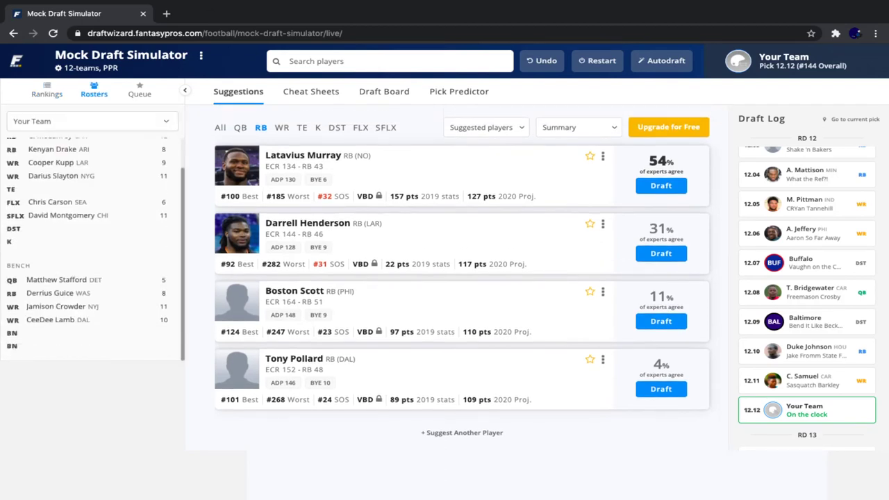
pyautogui.click(302, 127)
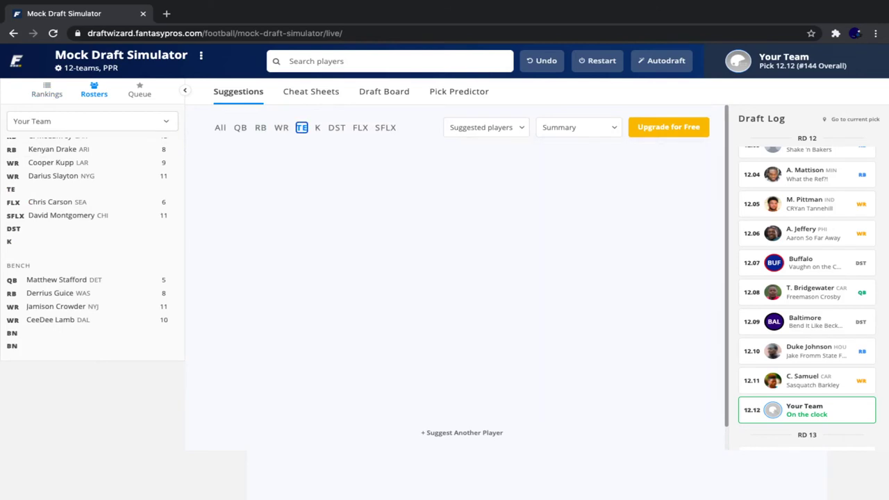
pyautogui.scroll(1, 94, 156)
pyautogui.scroll(1, 94, 208)
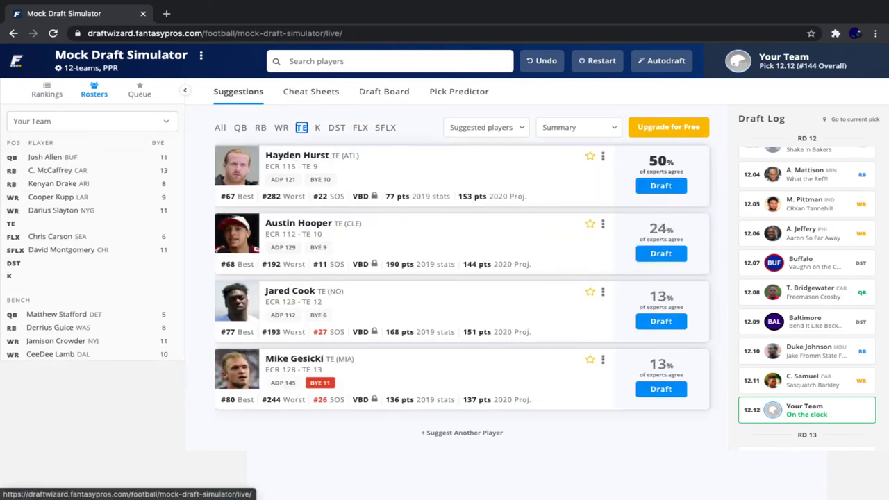
pyautogui.click(47, 90)
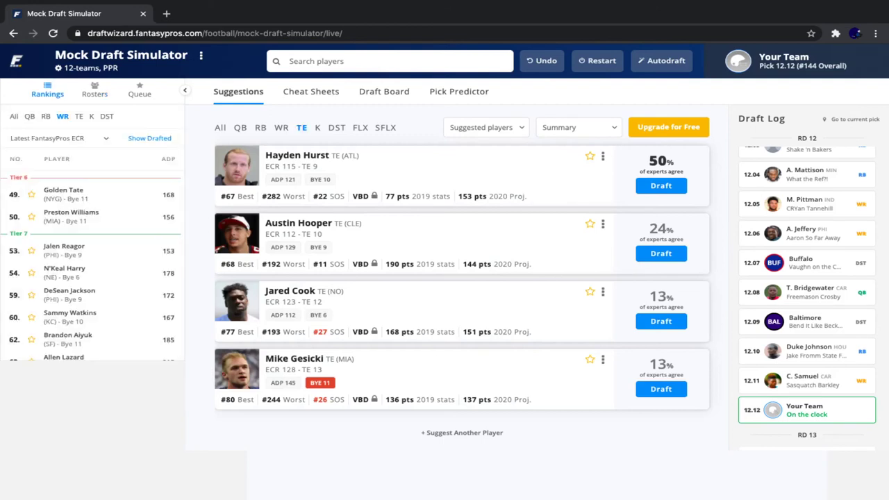
pyautogui.click(78, 116)
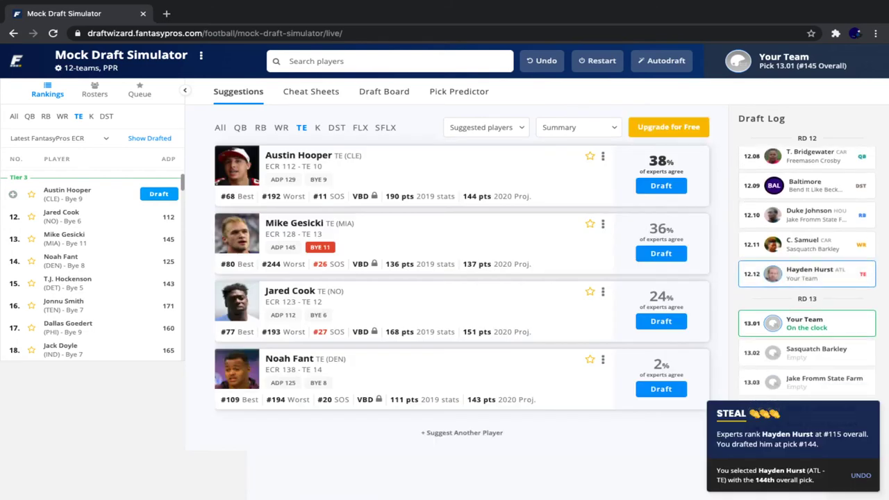
# Compare wide receiver and running back rankings, ending on the wide receiver list
pyautogui.click(62, 116)
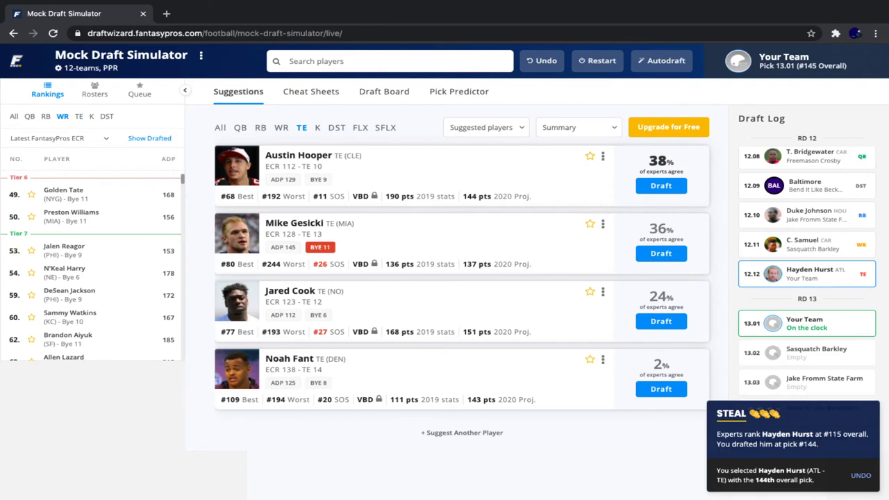
pyautogui.click(46, 115)
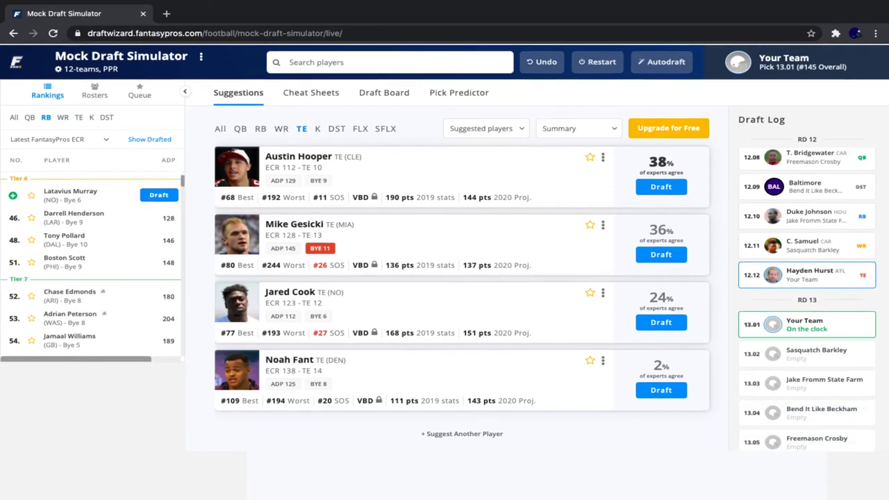
pyautogui.click(63, 115)
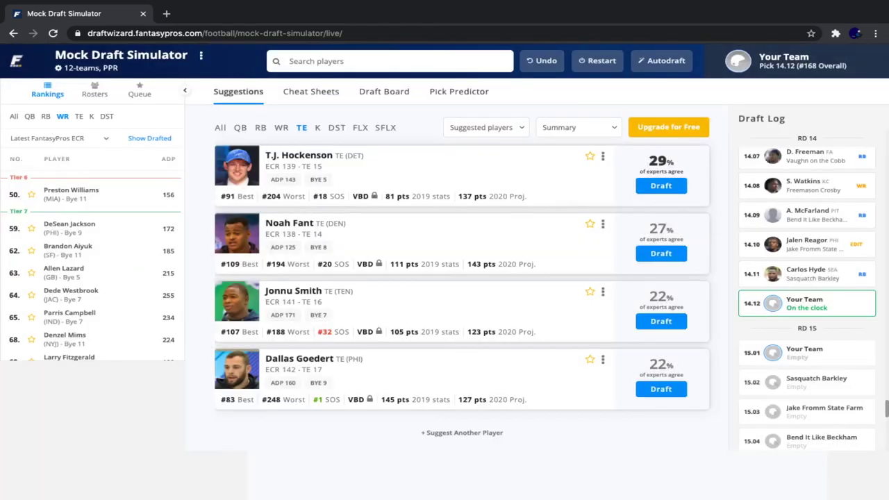
pyautogui.scroll(3, 807, 285)
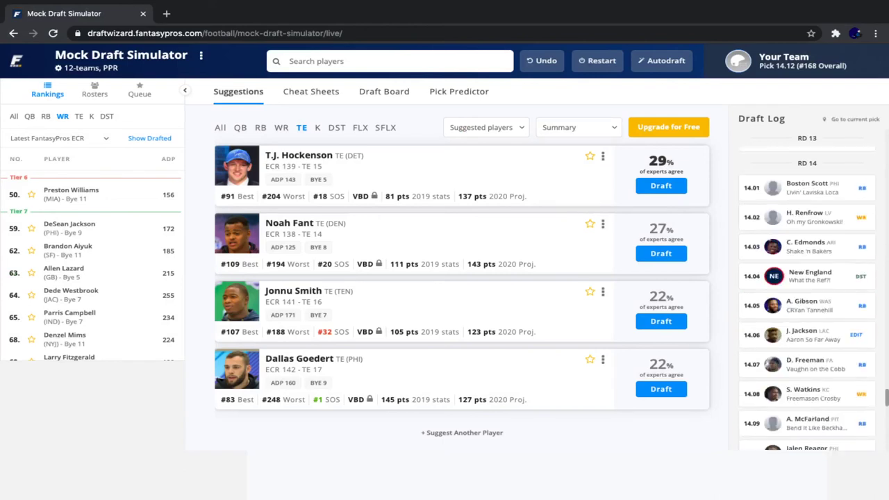
pyautogui.scroll(4, 806, 298)
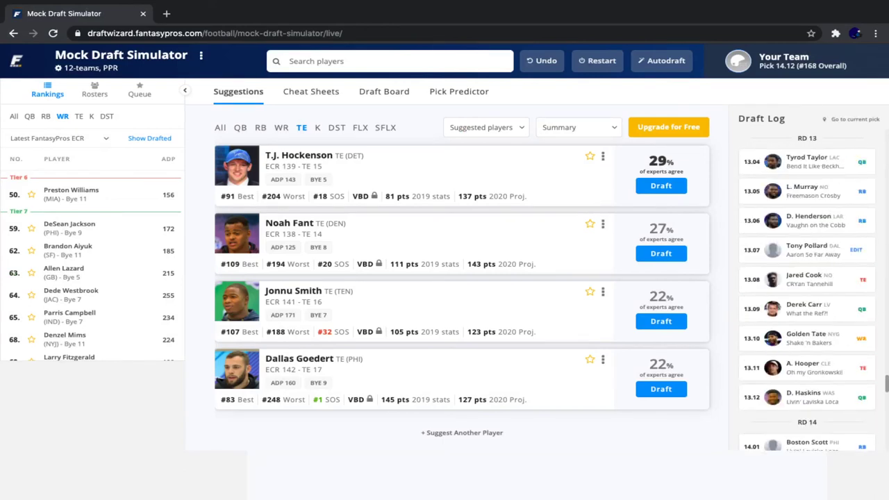
pyautogui.scroll(4, 807, 299)
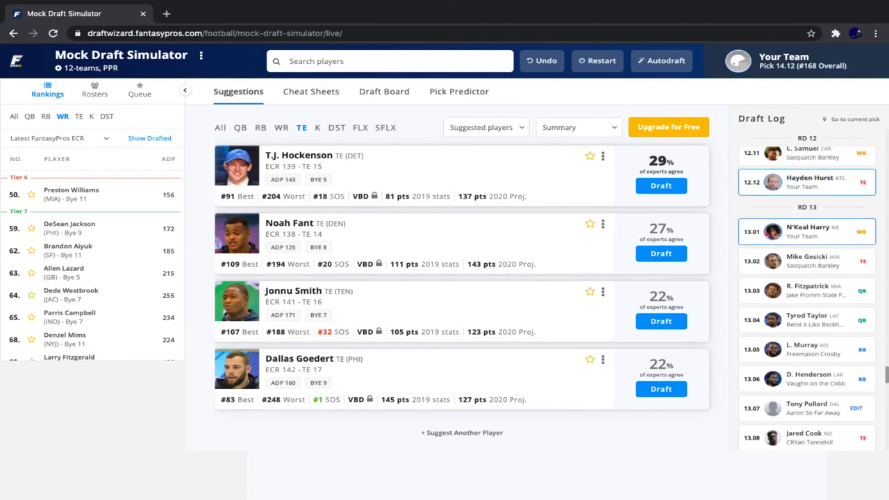
pyautogui.scroll(-1, 807, 298)
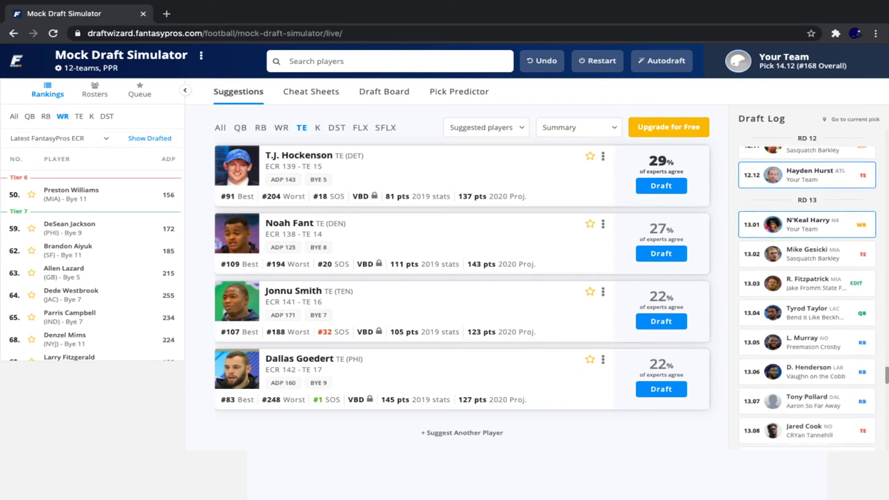
pyautogui.scroll(-1, 807, 299)
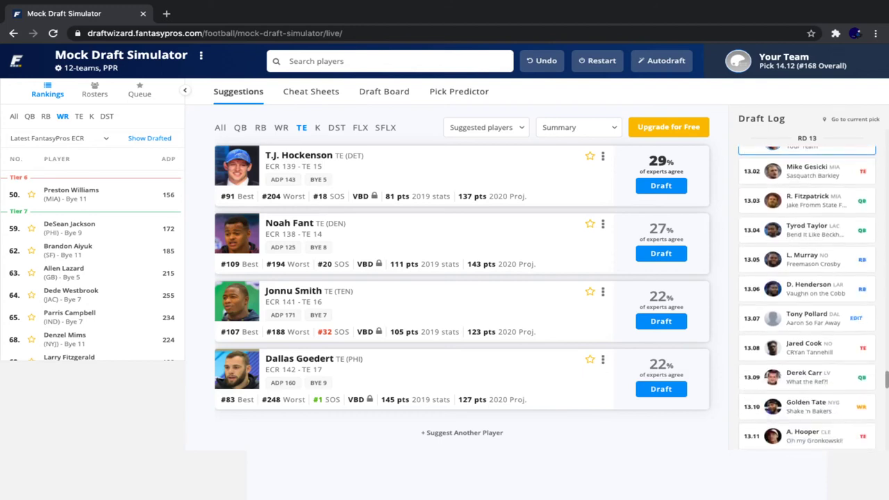
pyautogui.scroll(-4, 807, 299)
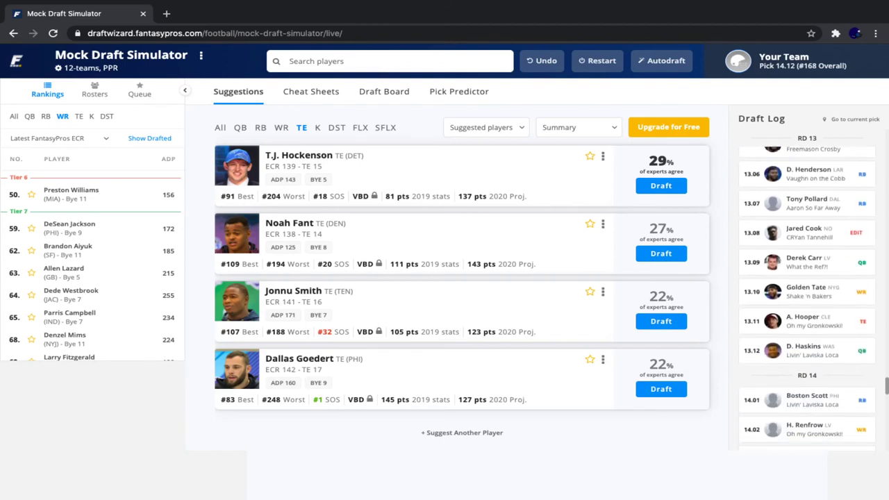
pyautogui.scroll(-2, 807, 298)
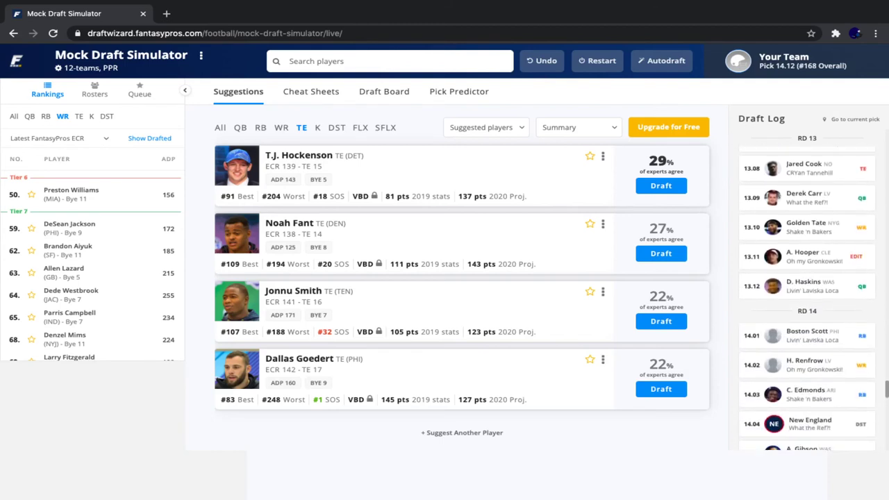
pyautogui.scroll(-2, 807, 264)
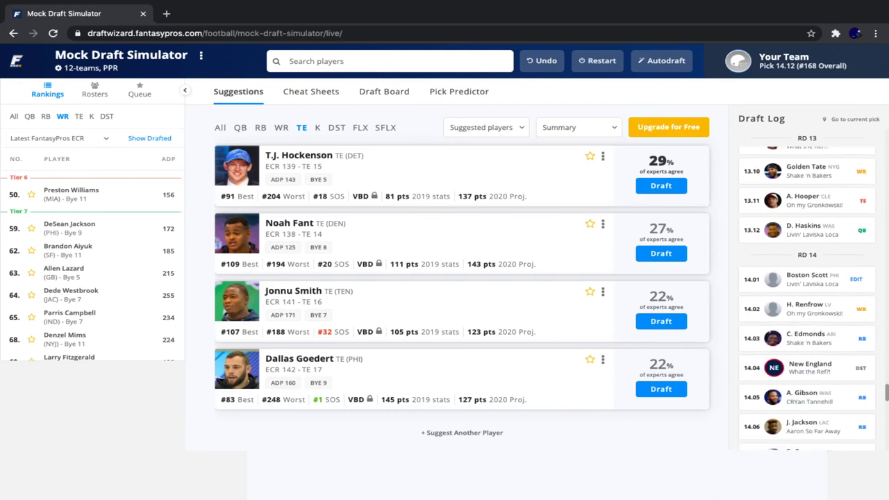
pyautogui.scroll(-3, 807, 298)
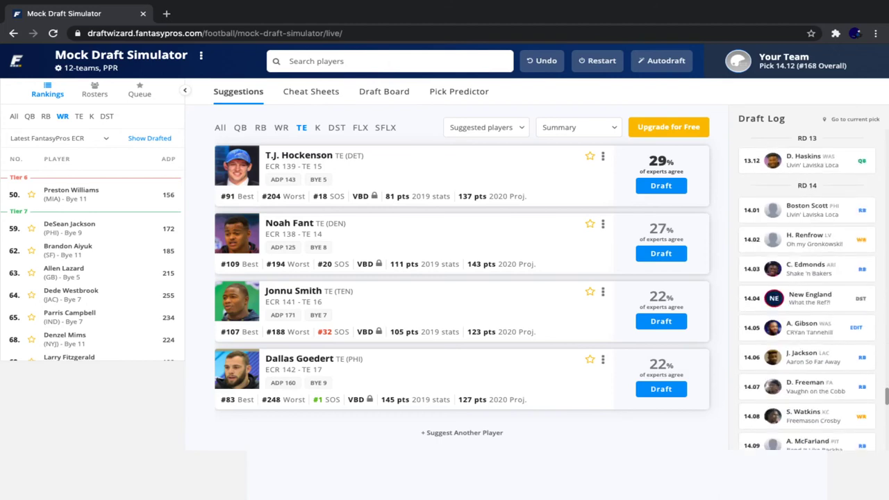
pyautogui.scroll(-2, 807, 332)
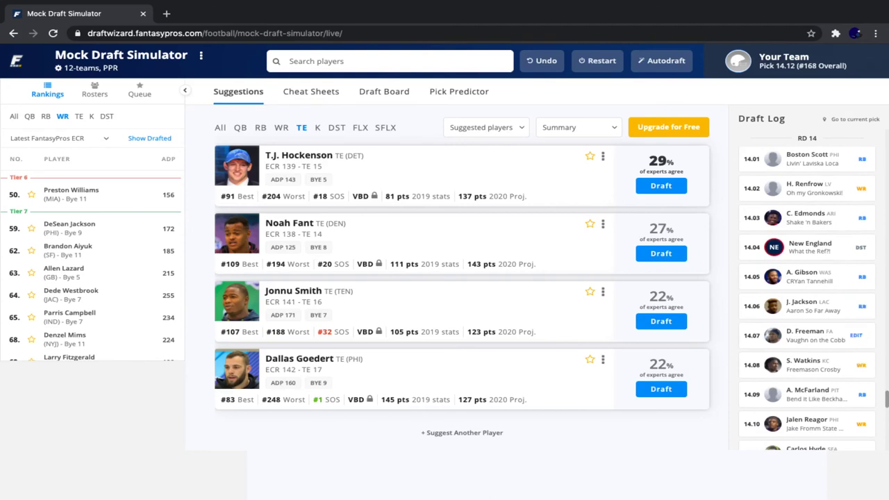
pyautogui.scroll(-2, 807, 340)
pyautogui.scroll(-2, 807, 341)
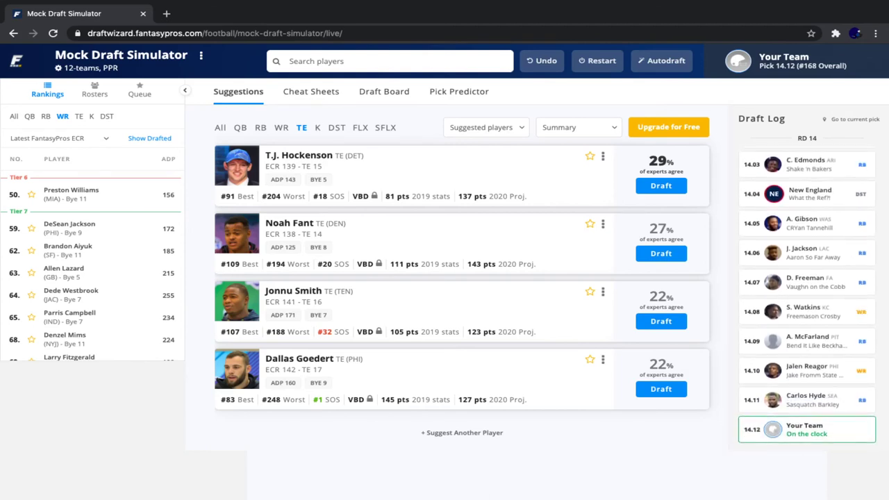
# Filter rankings to tight ends and draft Noah Fant (TE, DEN) at pick 14.12
pyautogui.click(79, 116)
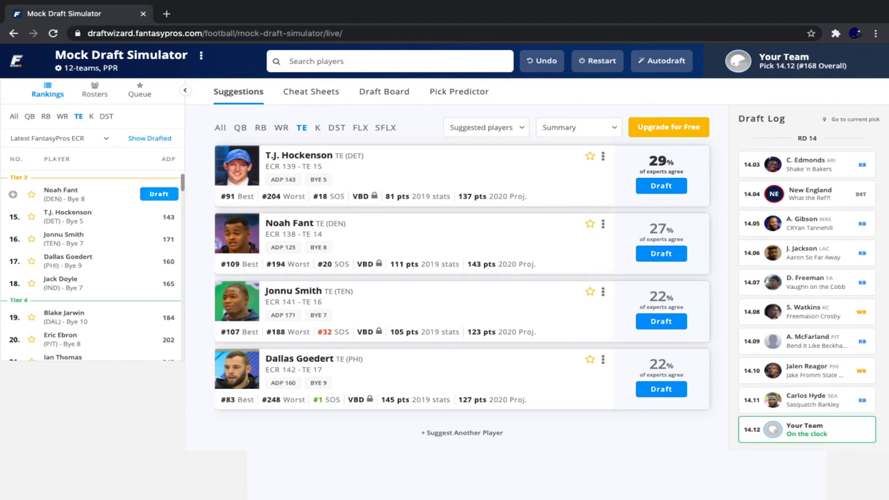
pyautogui.click(159, 194)
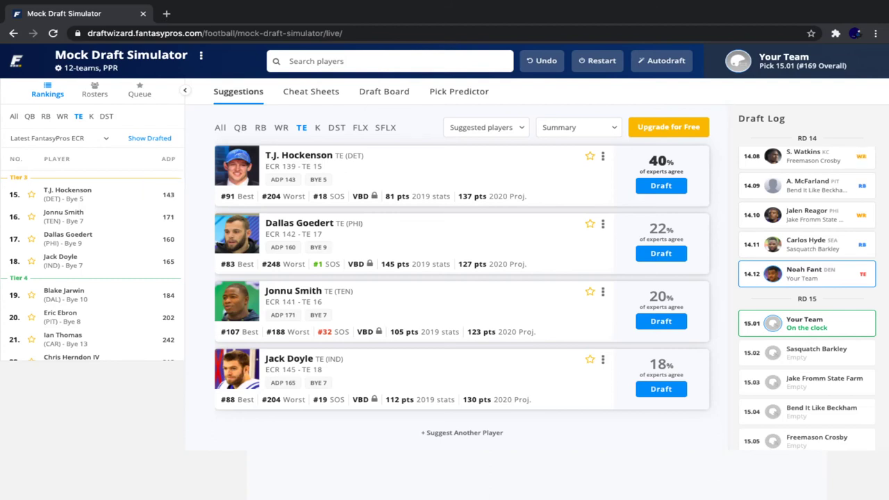
# Review the players currently on Your Team's roster
pyautogui.click(94, 88)
pyautogui.scroll(-1, 94, 250)
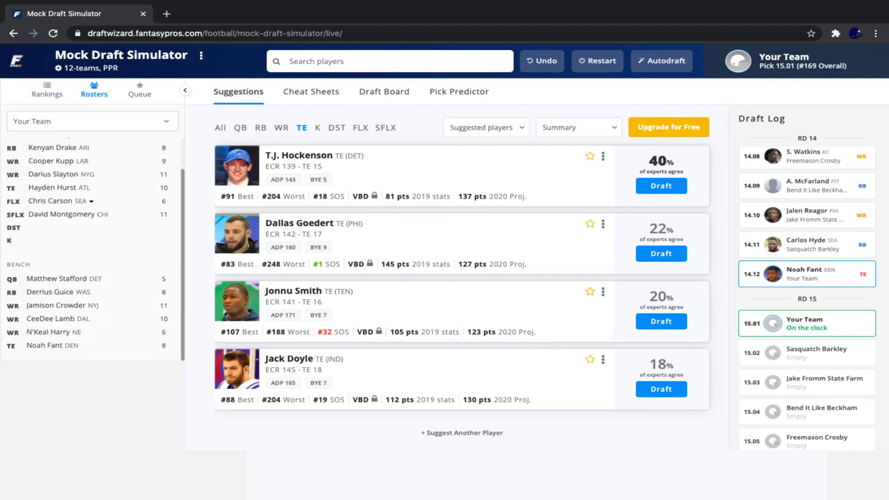
pyautogui.scroll(1, 94, 250)
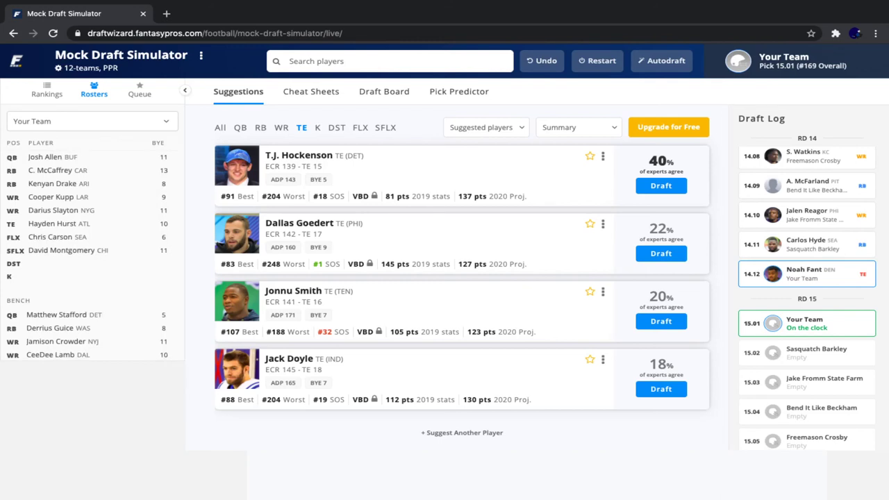
# Filter rankings to team defenses and draft the Minnesota Vikings defense at pick 15.01
pyautogui.click(47, 91)
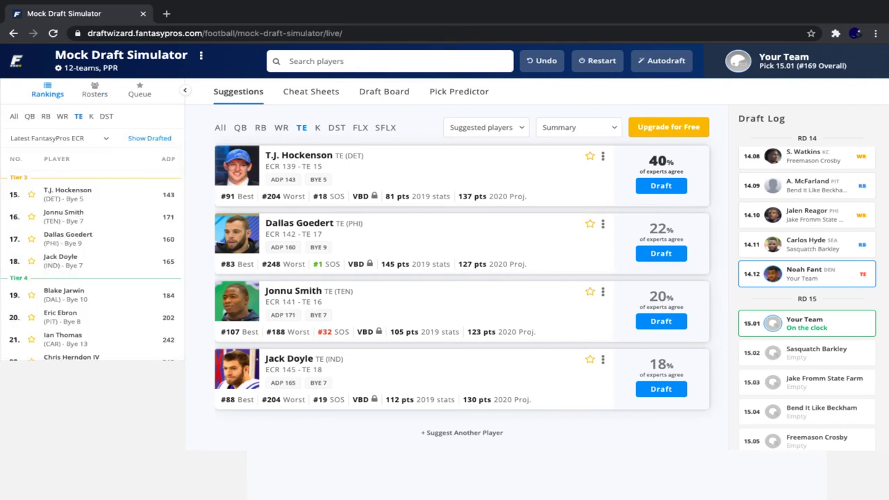
pyautogui.click(106, 116)
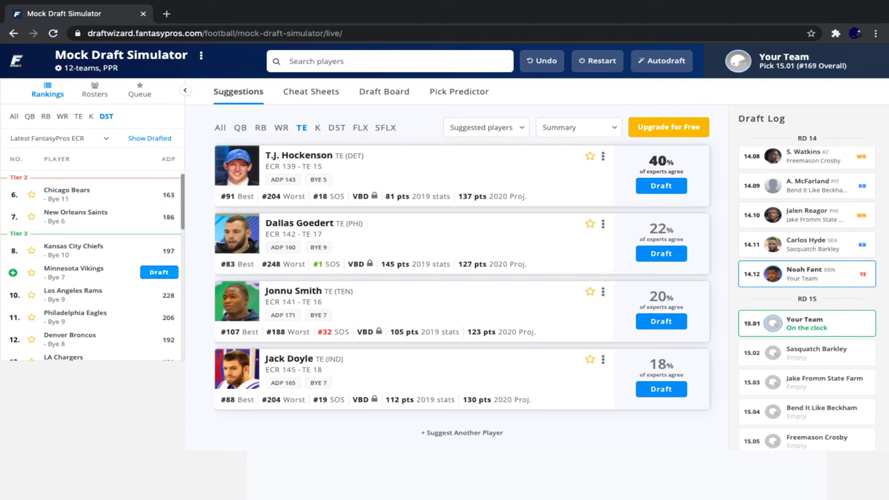
pyautogui.click(158, 272)
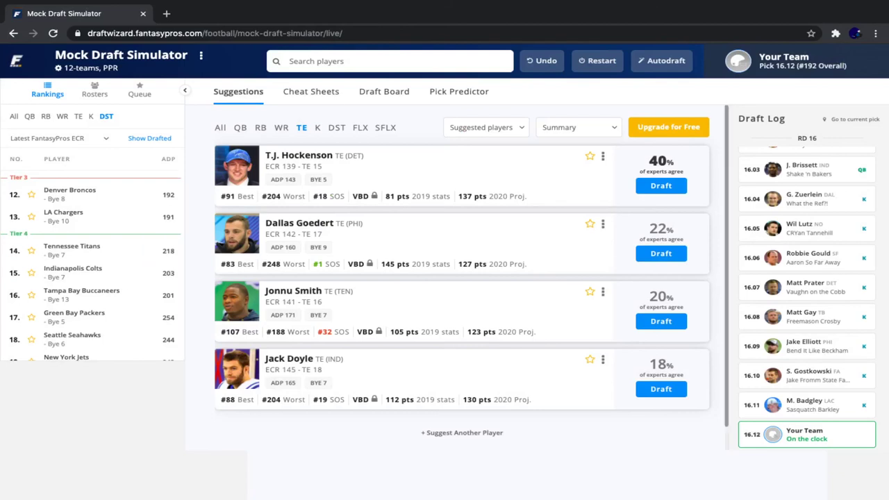
# List kickers in the rankings and look over the options, including Zane Gonzalez
pyautogui.click(317, 127)
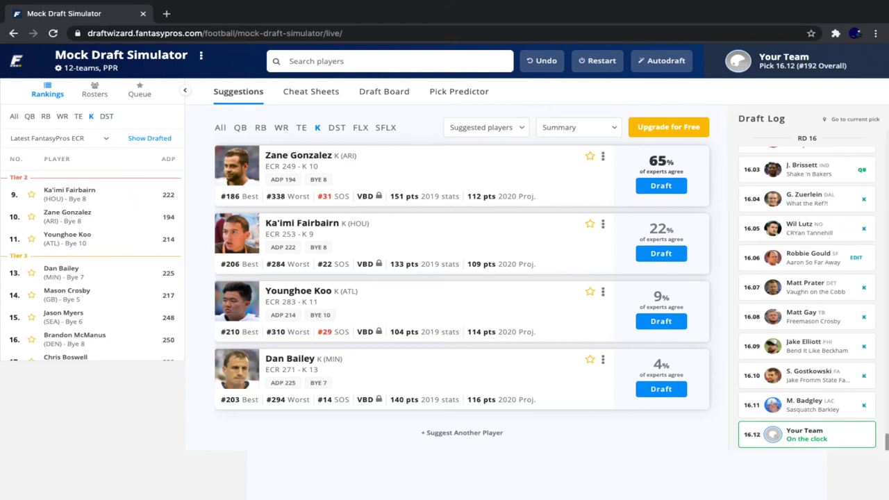
pyautogui.scroll(2, 806, 291)
pyautogui.scroll(5, 805, 299)
pyautogui.scroll(3, 806, 299)
pyautogui.moveTo(91, 216)
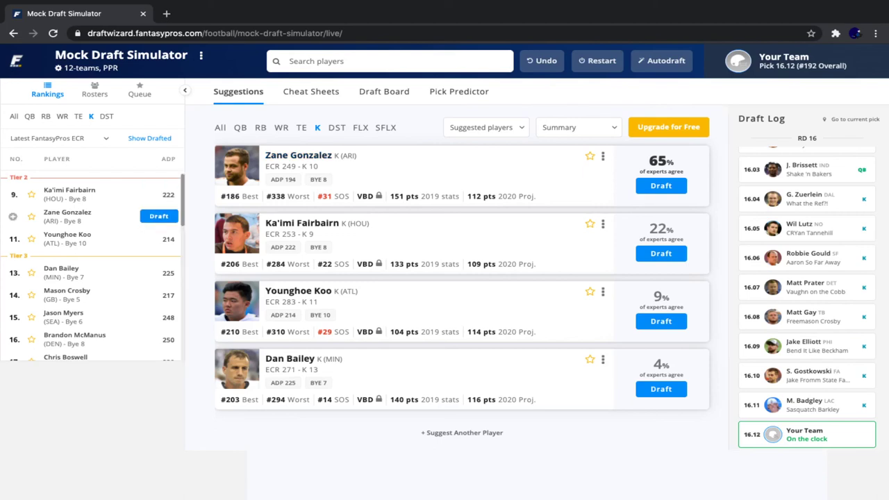
pyautogui.moveTo(90, 238)
# Draft Zane Gonzalez as the team's kicker with the final pick, 16.12
pyautogui.click(158, 216)
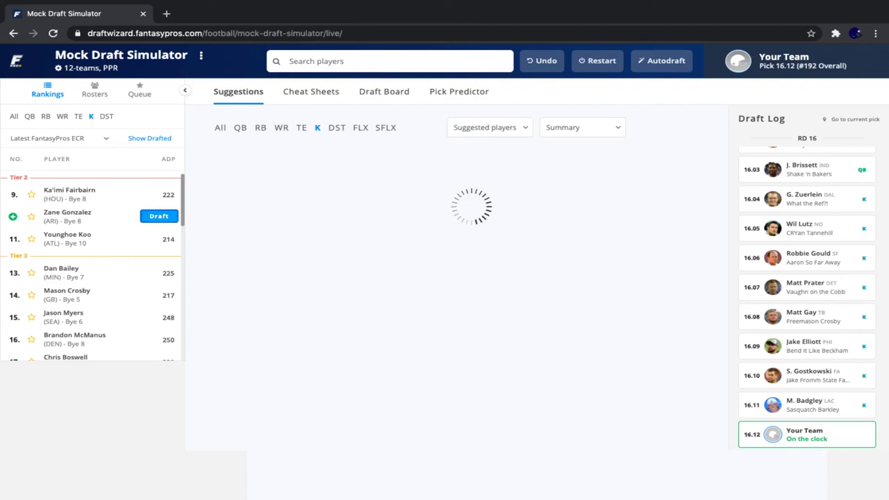